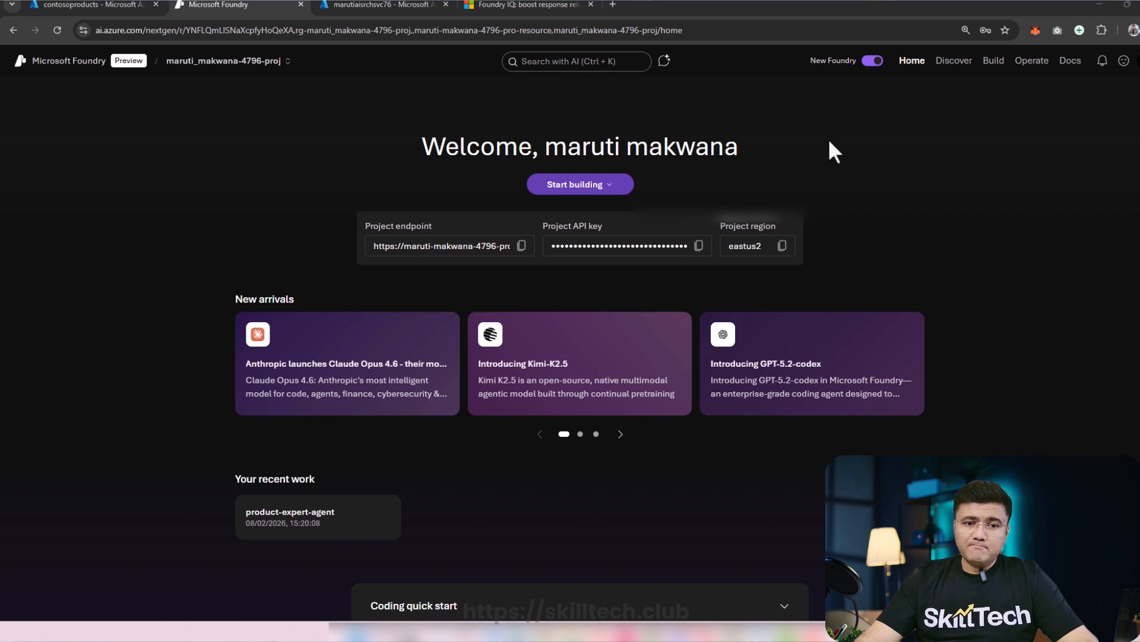
# - Create a new workflow from the Sequential template in the project's build area
pyautogui.click(993, 63)
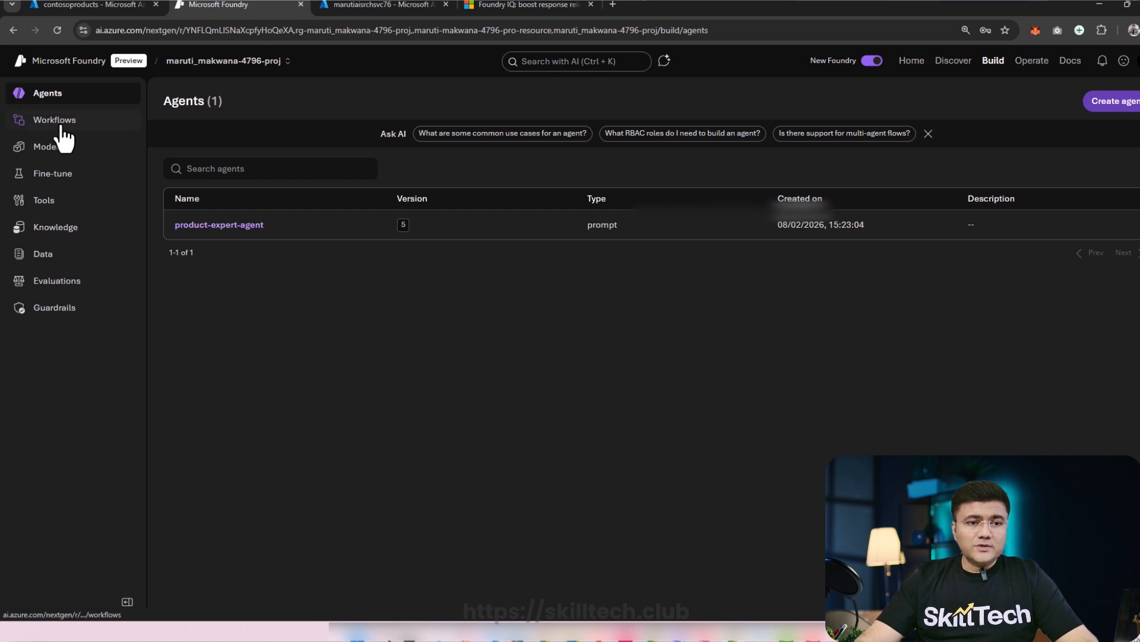
pyautogui.click(50, 153)
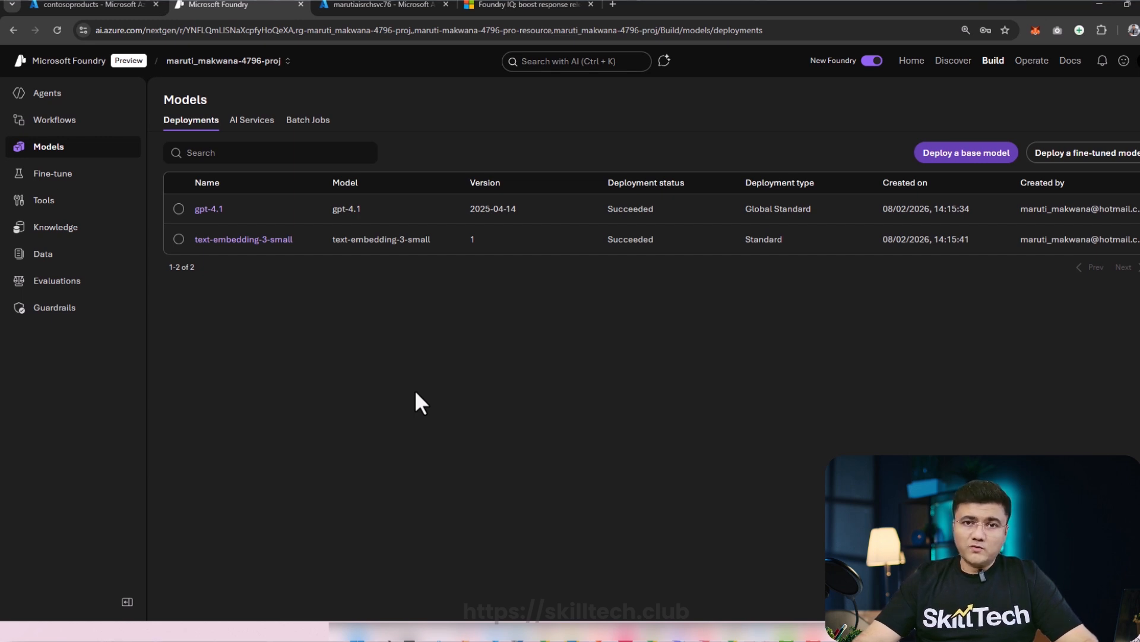
pyautogui.click(38, 125)
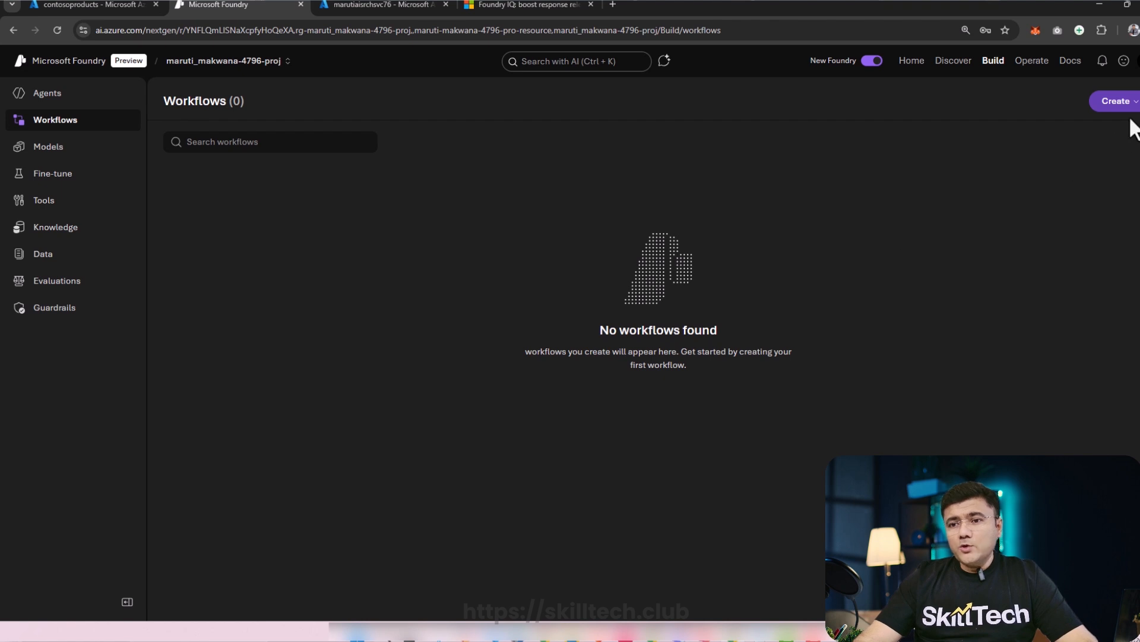
pyautogui.click(1117, 102)
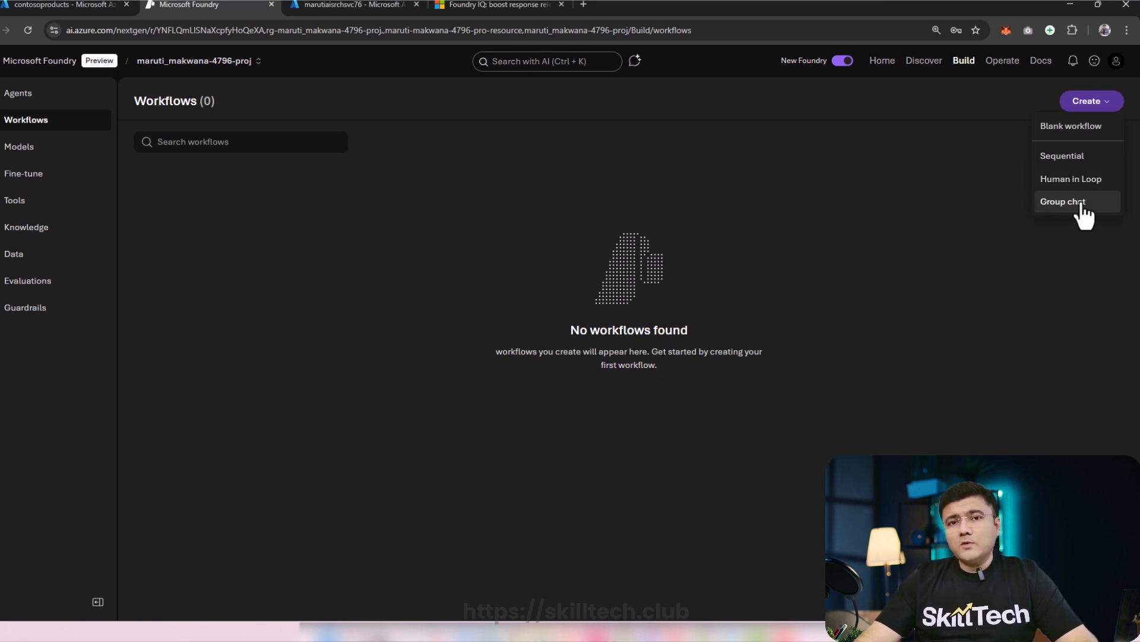
pyautogui.click(1071, 160)
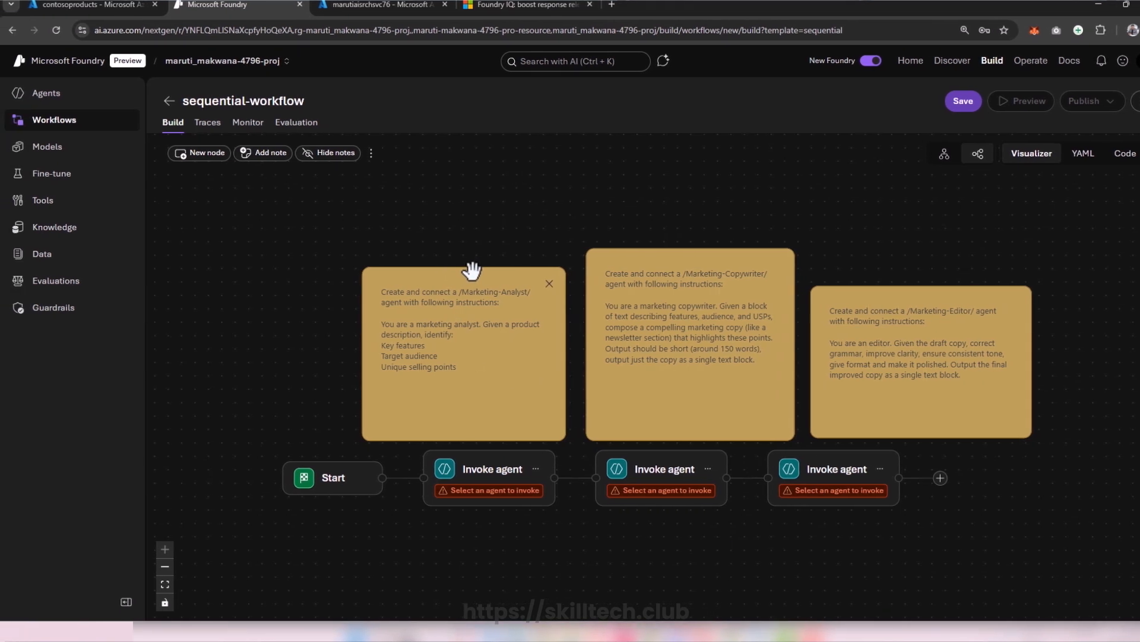
pyautogui.moveTo(471, 283); pyautogui.dragTo(428, 265)
pyautogui.hotkey('ctrl', 'a')
pyautogui.click(450, 274)
pyautogui.hotkey('ctrl', 'a')
pyautogui.click(383, 312)
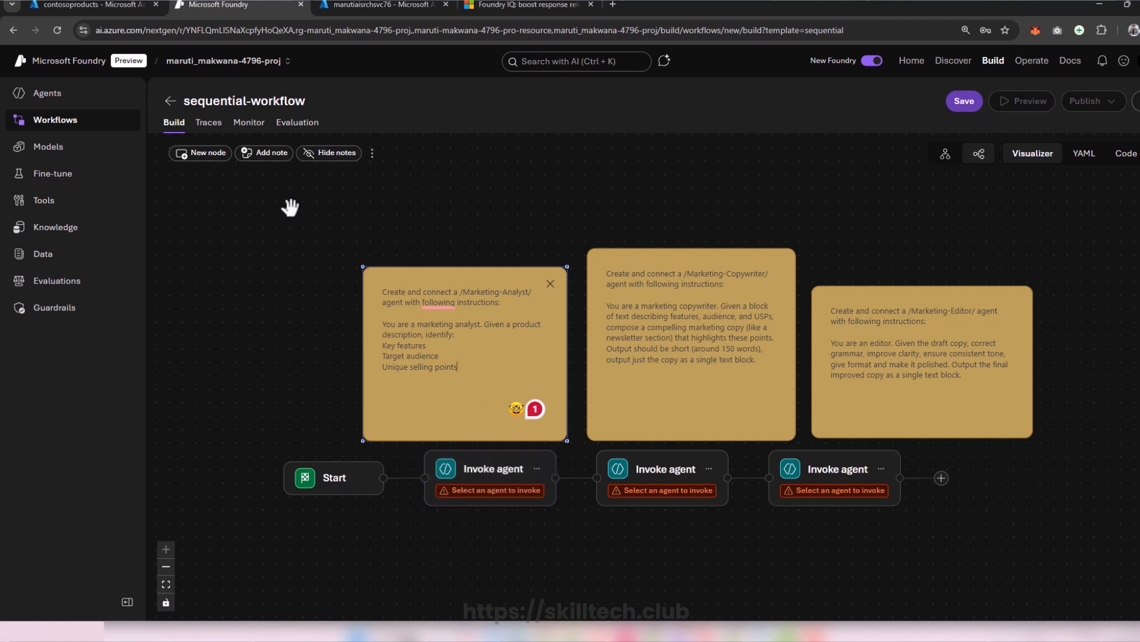
# - Delete the third Invoke agent node and add a new Invoke agent node at the end of the sequence
pyautogui.click(882, 469)
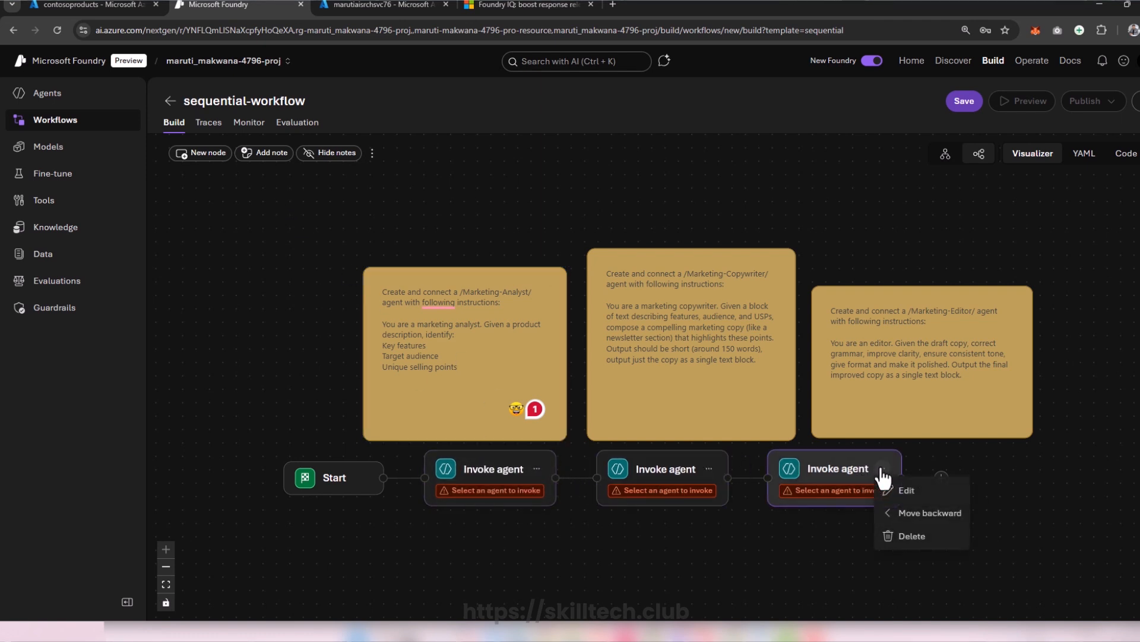
pyautogui.click(917, 539)
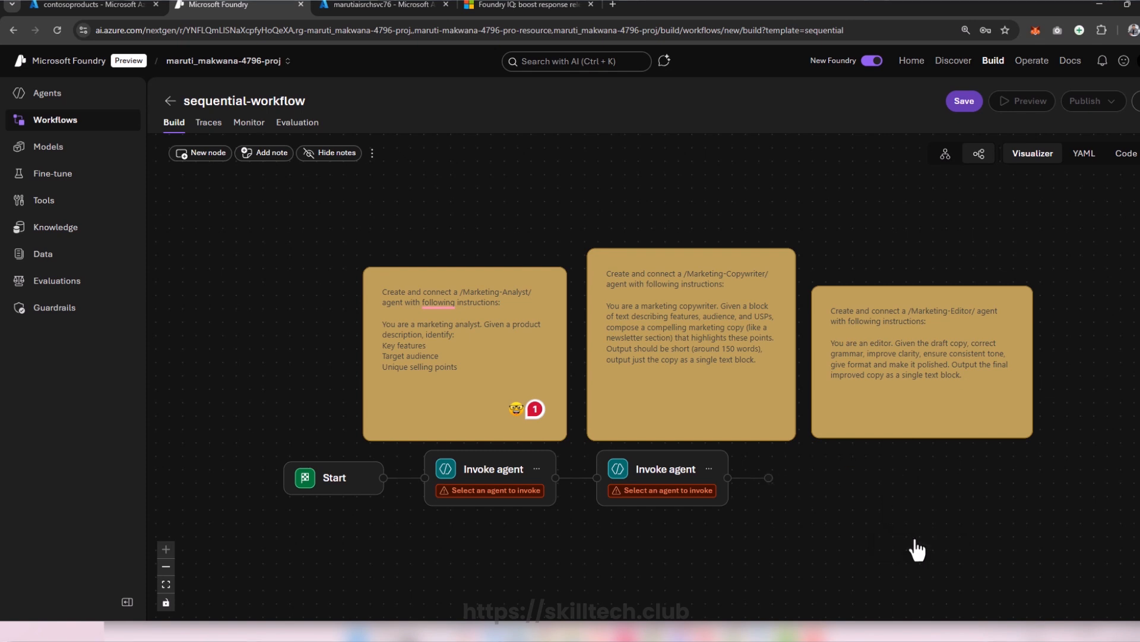
pyautogui.click(769, 477)
pyautogui.click(901, 462)
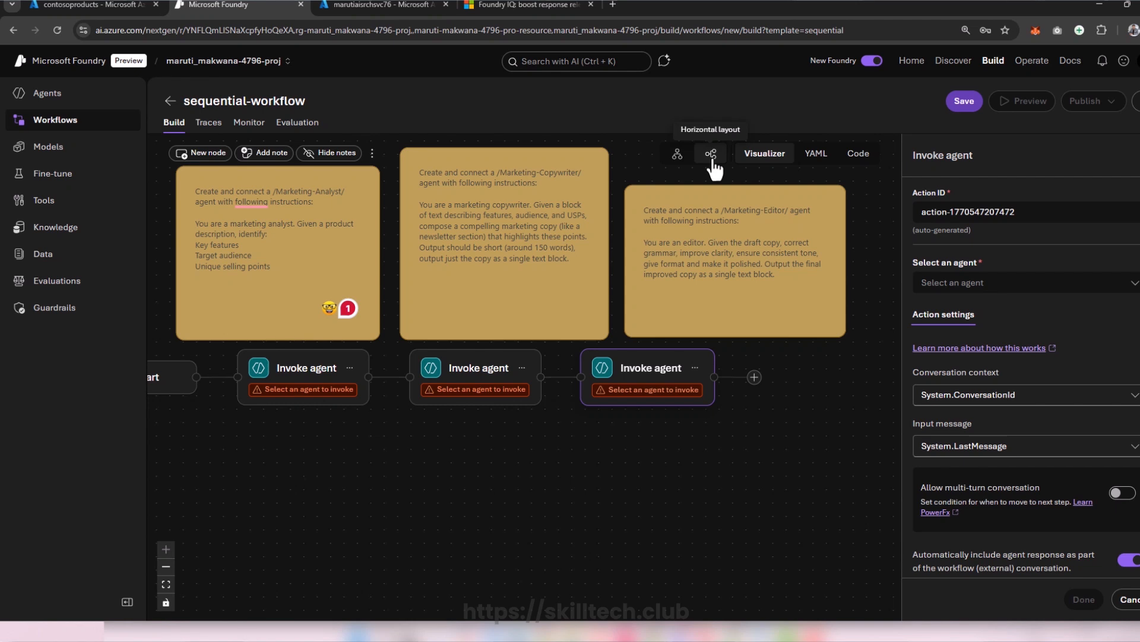
# - Show the workflow in the vertical layout, look over its nodes and notes, and return it to the horizontal layout
pyautogui.click(679, 162)
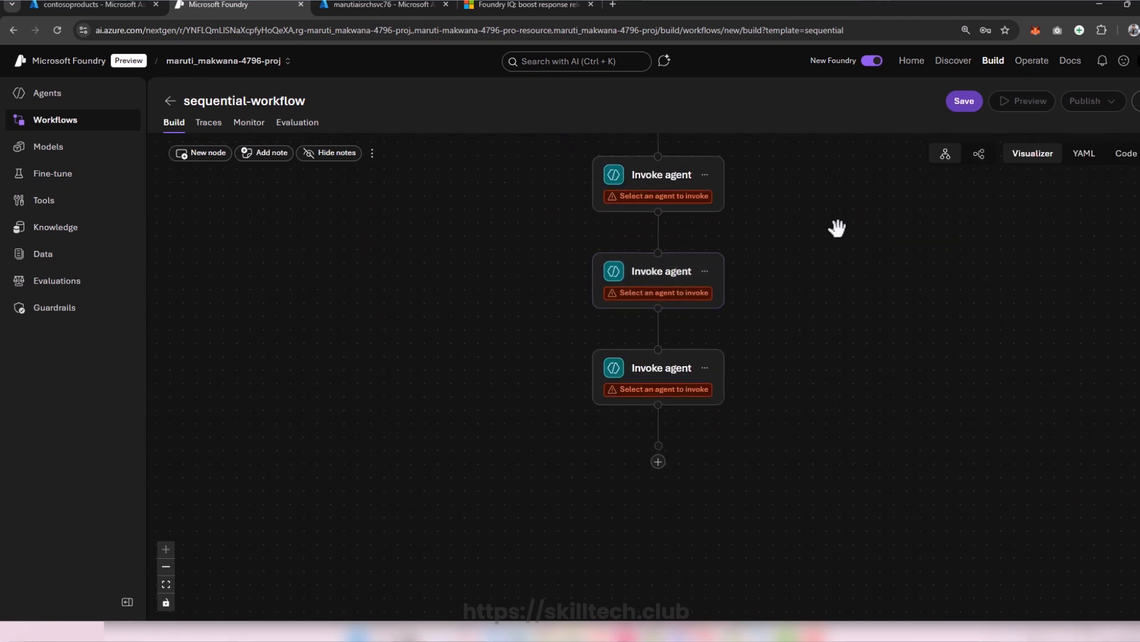
pyautogui.moveTo(835, 226); pyautogui.dragTo(637, 489)
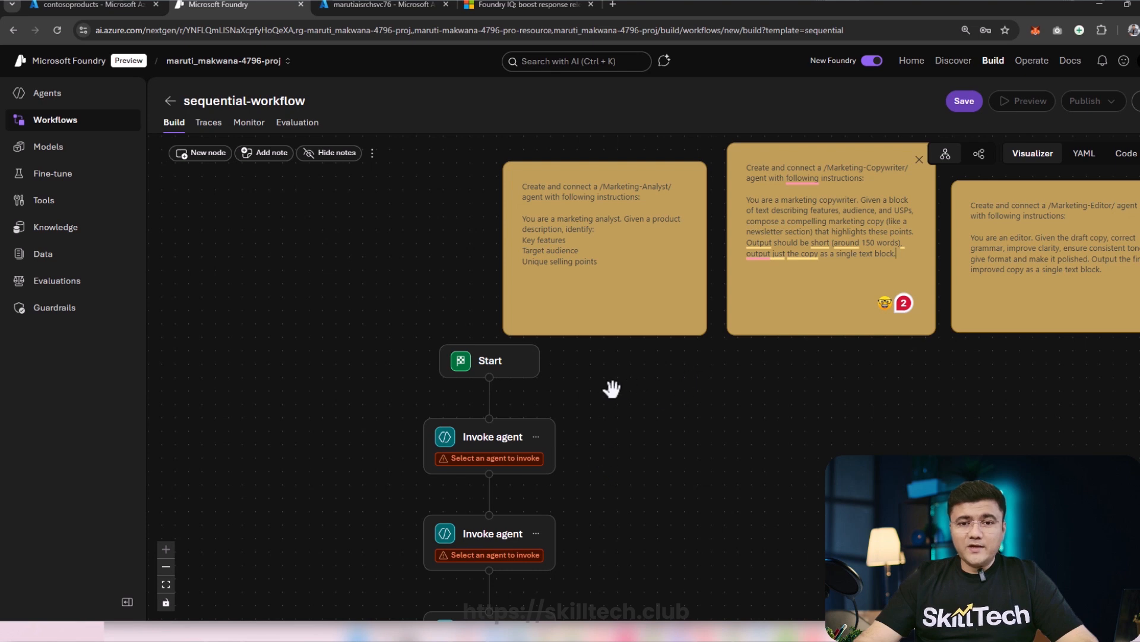
pyautogui.moveTo(683, 453); pyautogui.dragTo(677, 315)
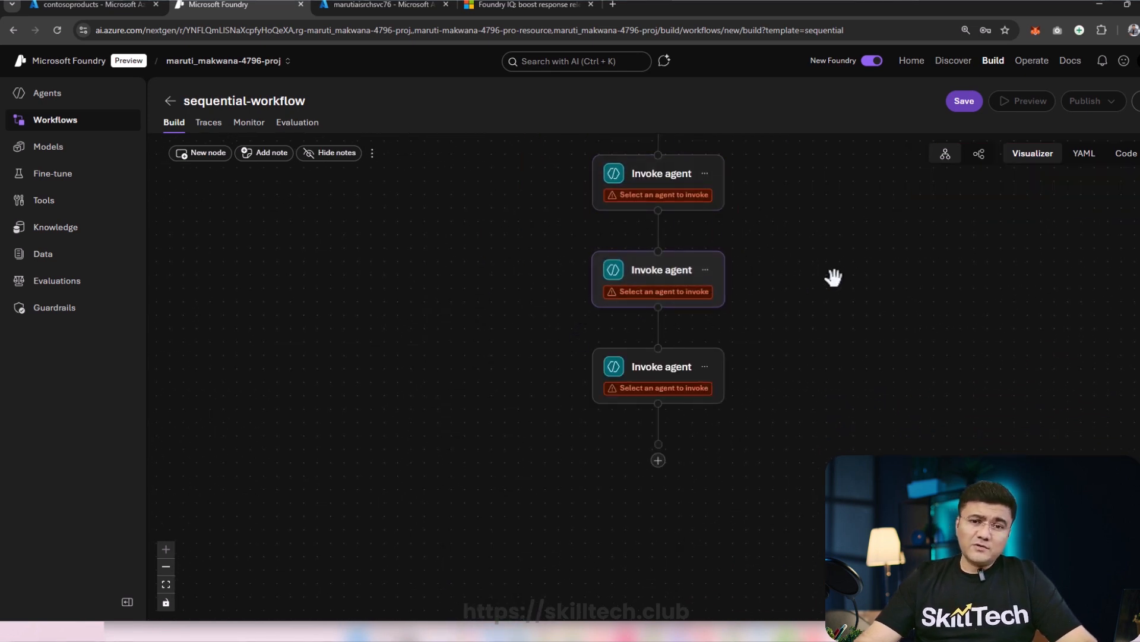
pyautogui.moveTo(837, 252); pyautogui.dragTo(766, 456)
pyautogui.click(979, 156)
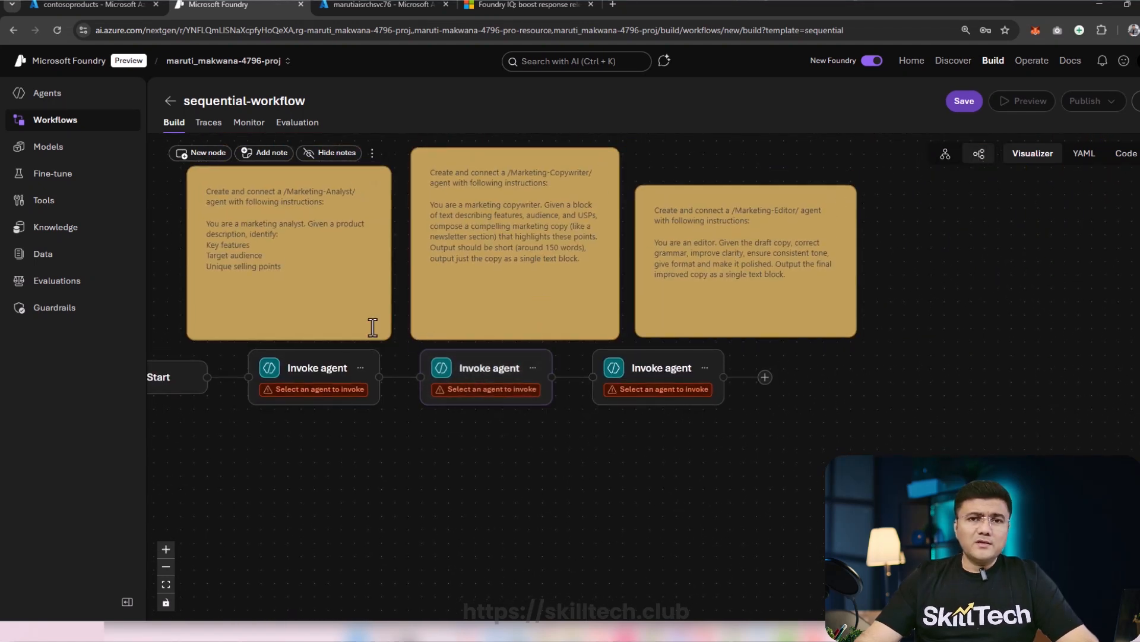
pyautogui.moveTo(471, 491); pyautogui.dragTo(660, 533)
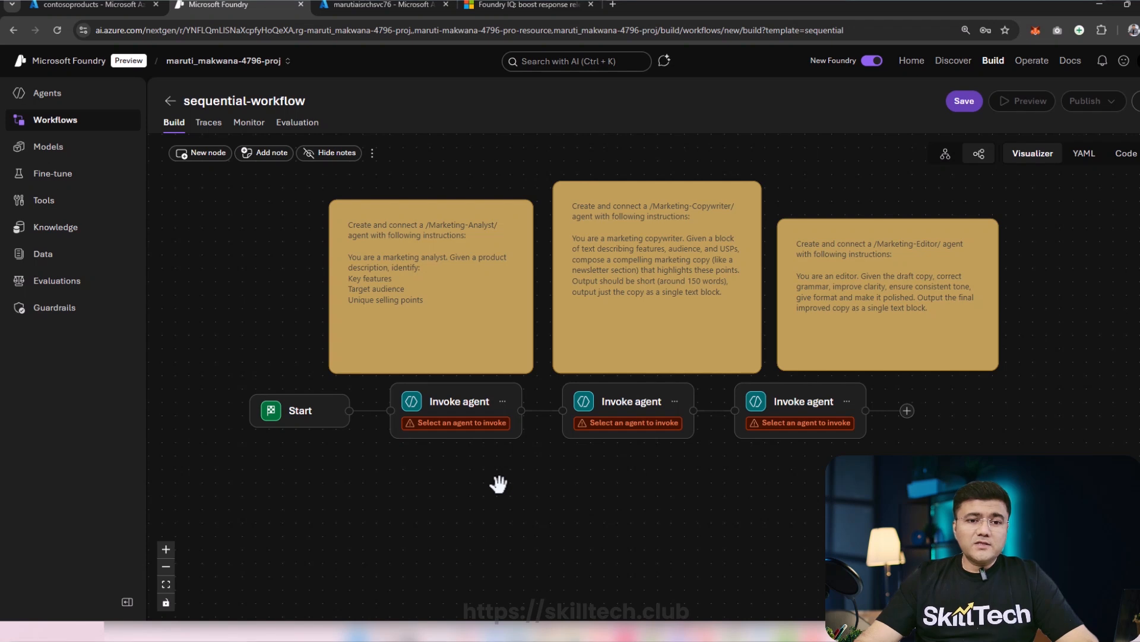
# - Replace the Marketing-Analyst note's text with "Create first agent summarizer" followed by a blank line
pyautogui.moveTo(463, 326)
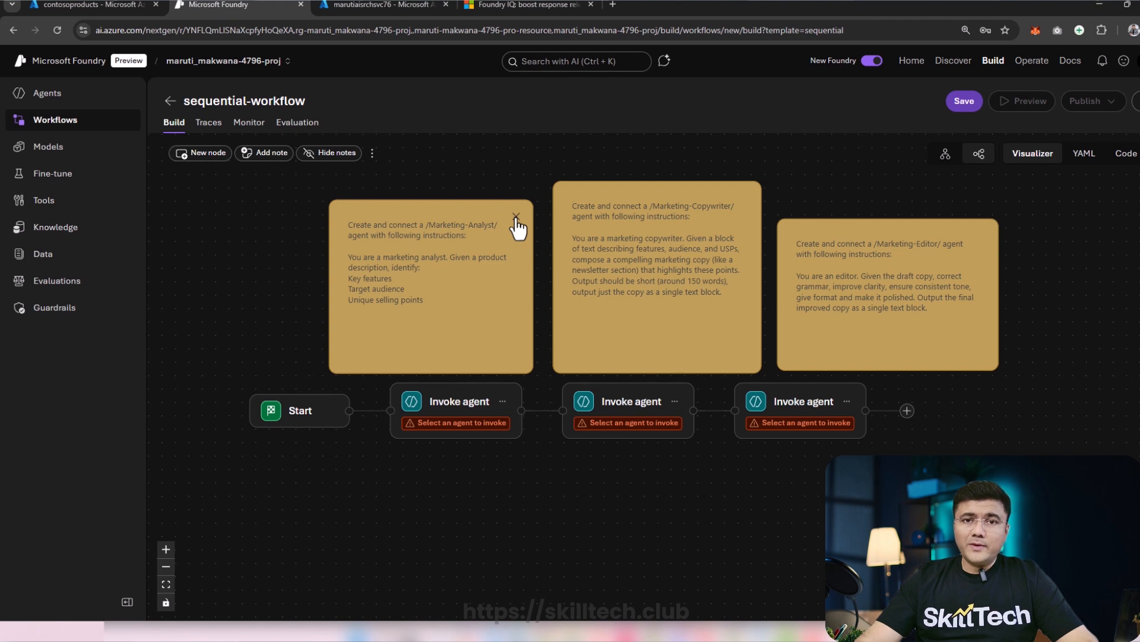
pyautogui.click(435, 310)
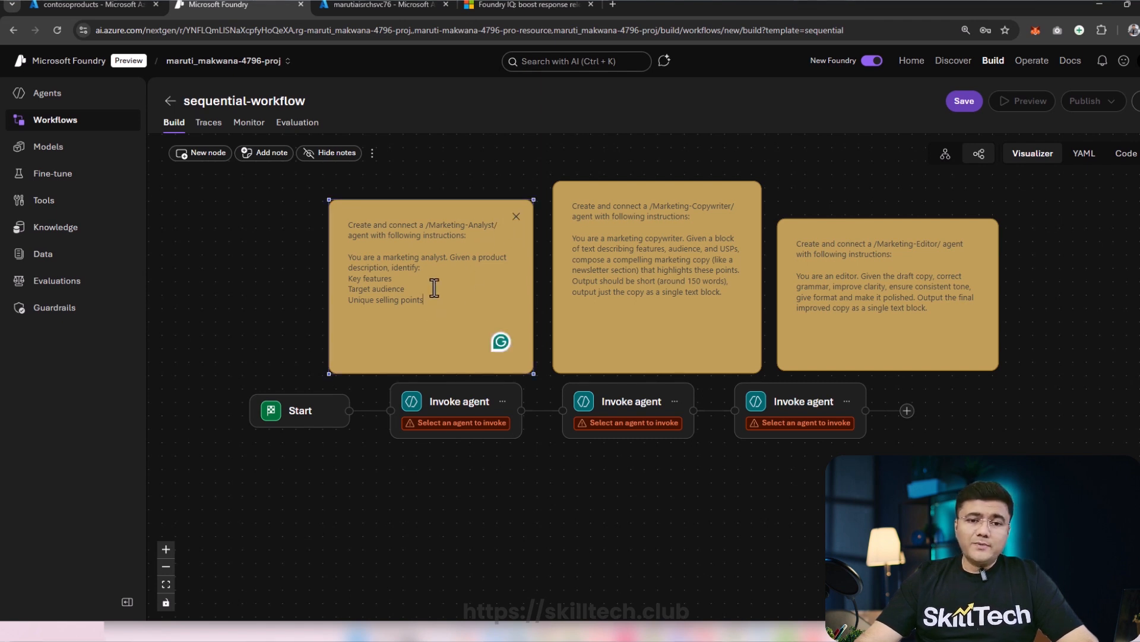
pyautogui.moveTo(433, 303); pyautogui.dragTo(366, 226)
pyautogui.press('BackSpace')
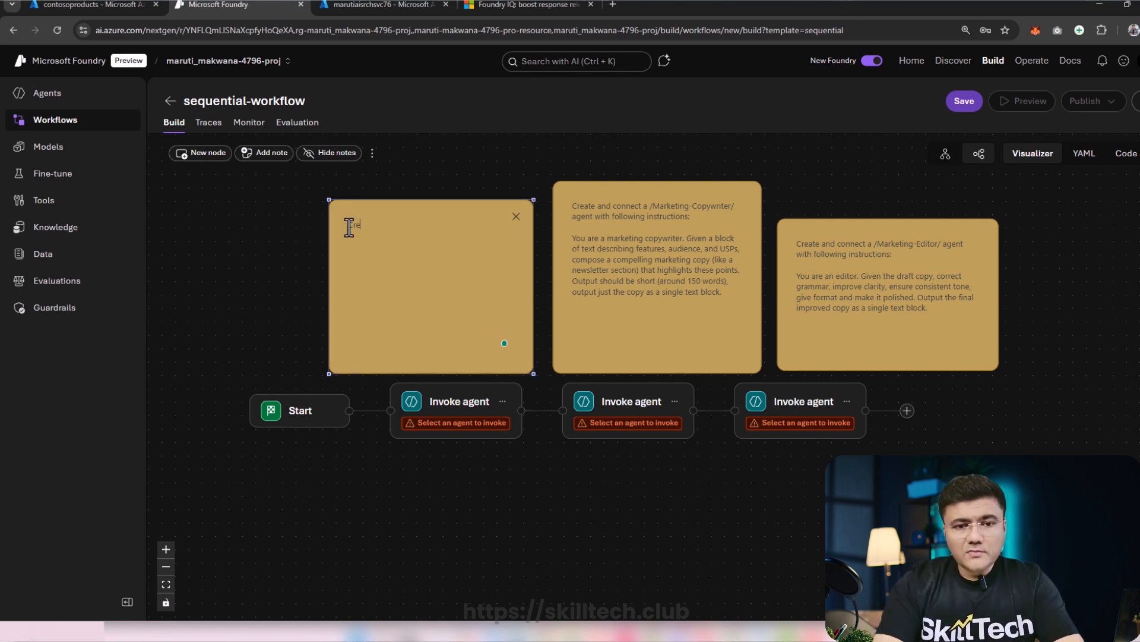
pyautogui.write('te ')
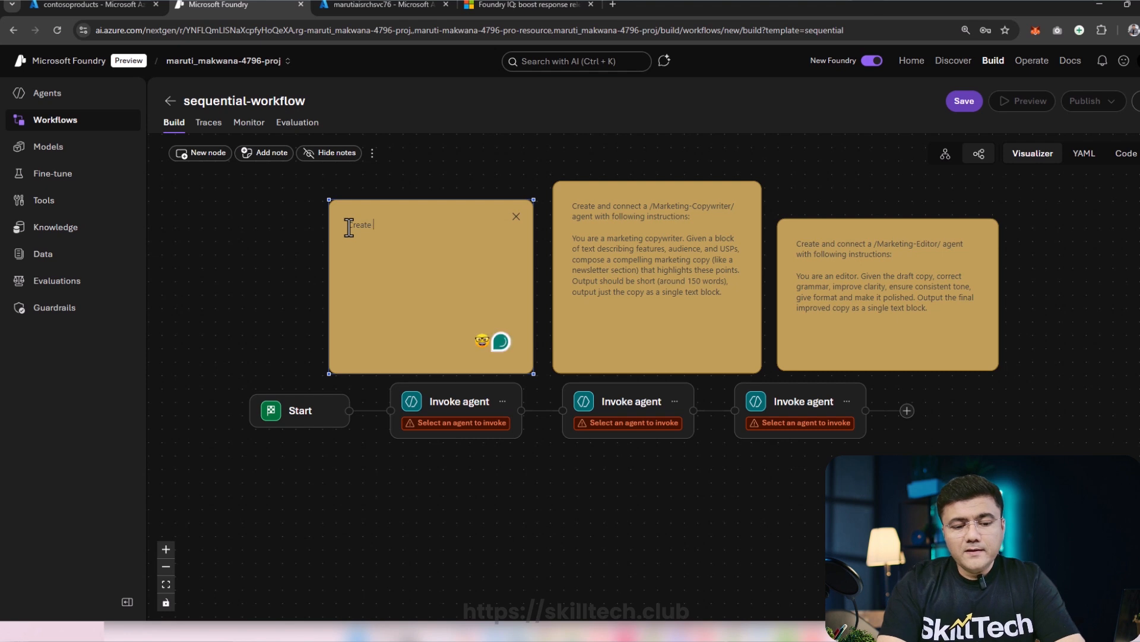
pyautogui.write('first agent summarizer')
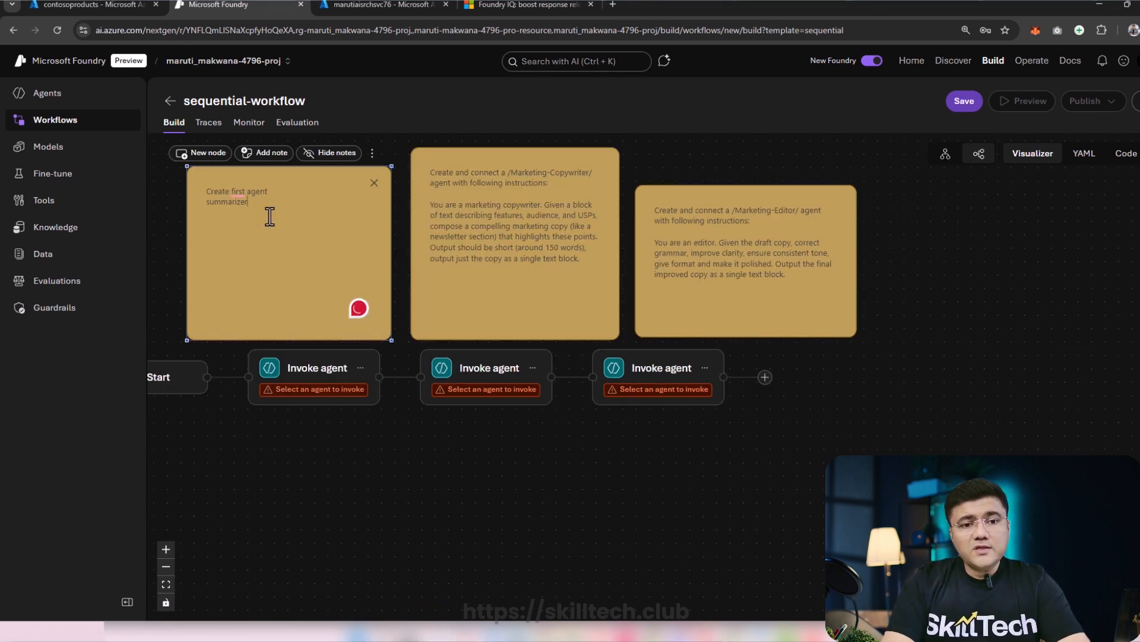
pyautogui.press('Return')
pyautogui.press('Return')
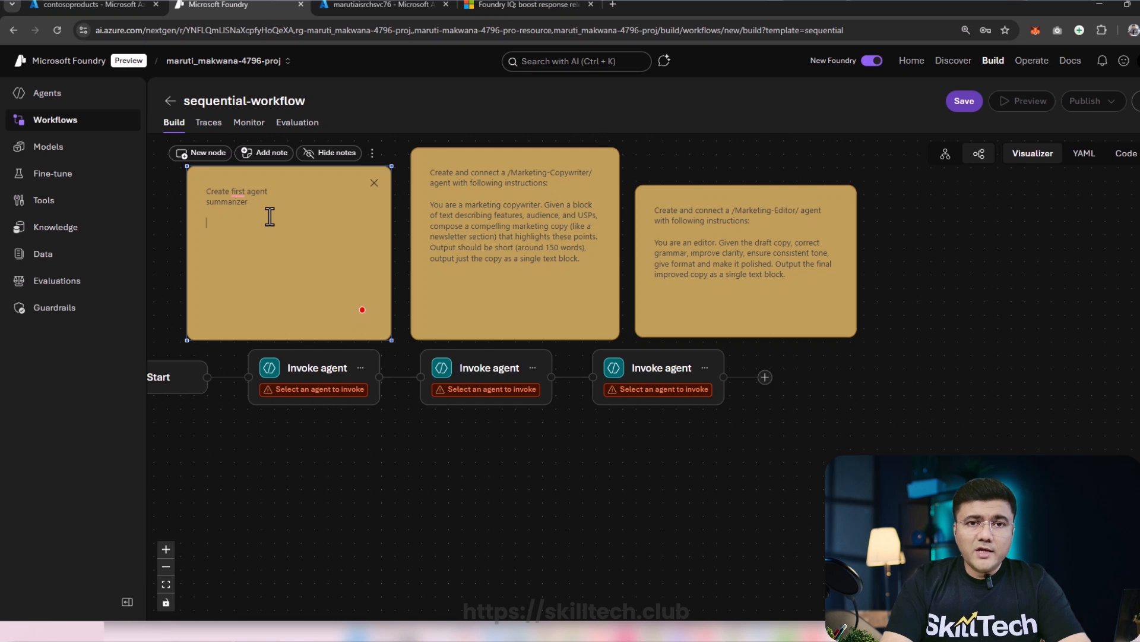
# - Add the line "Take input --> Summarize Feeback" below the summarizer title in the first note
pyautogui.write('Take ')
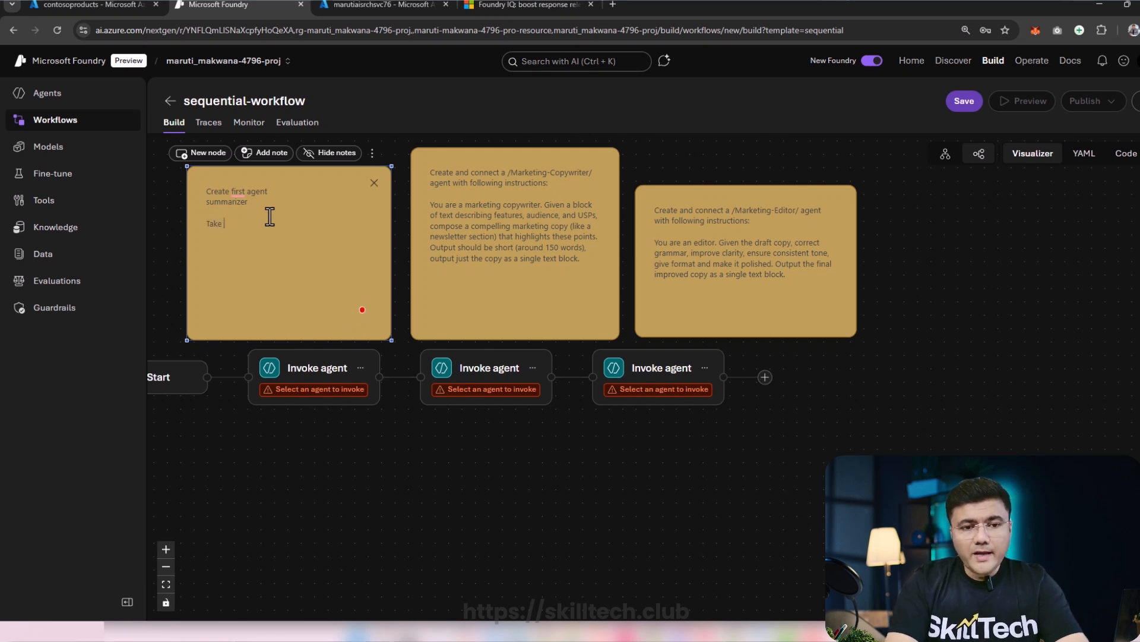
pyautogui.write('input')
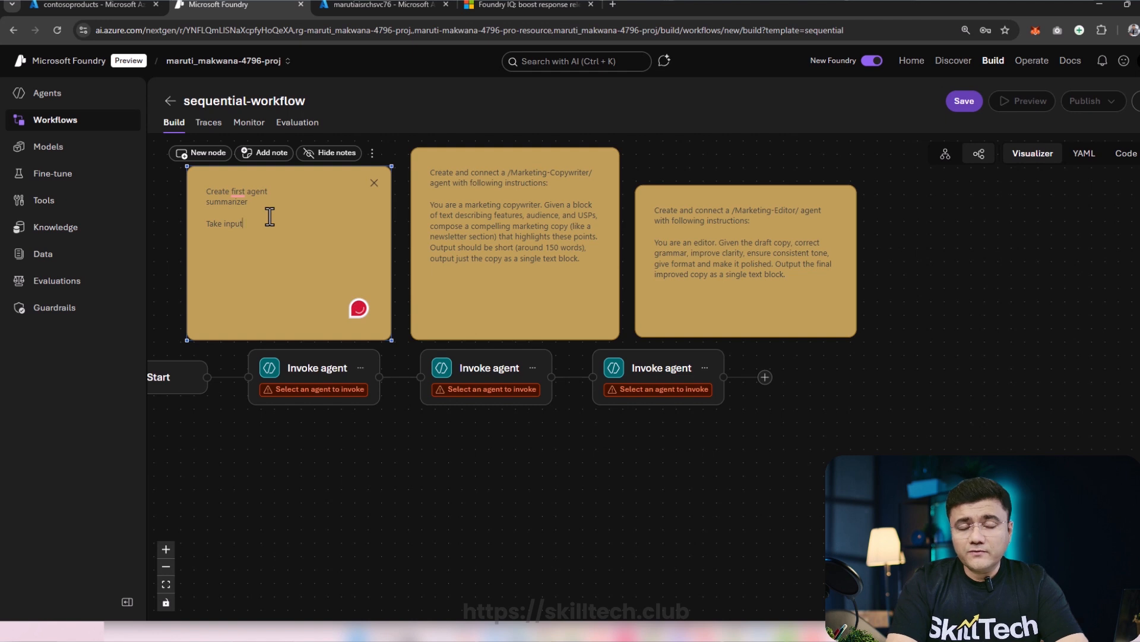
pyautogui.write(' --')
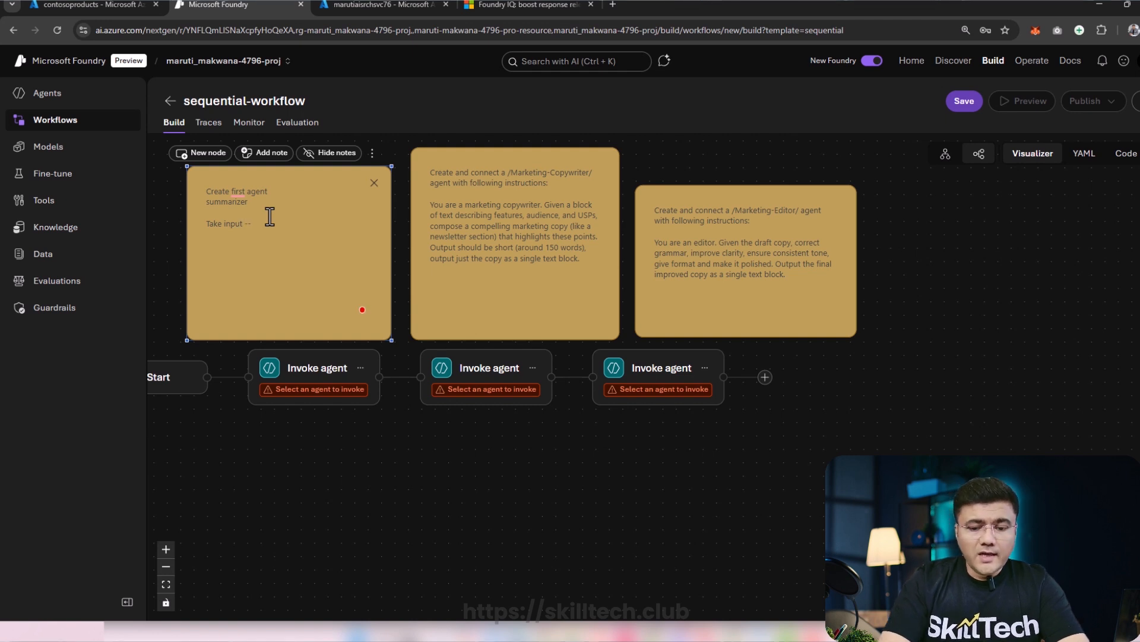
pyautogui.write('> Summer')
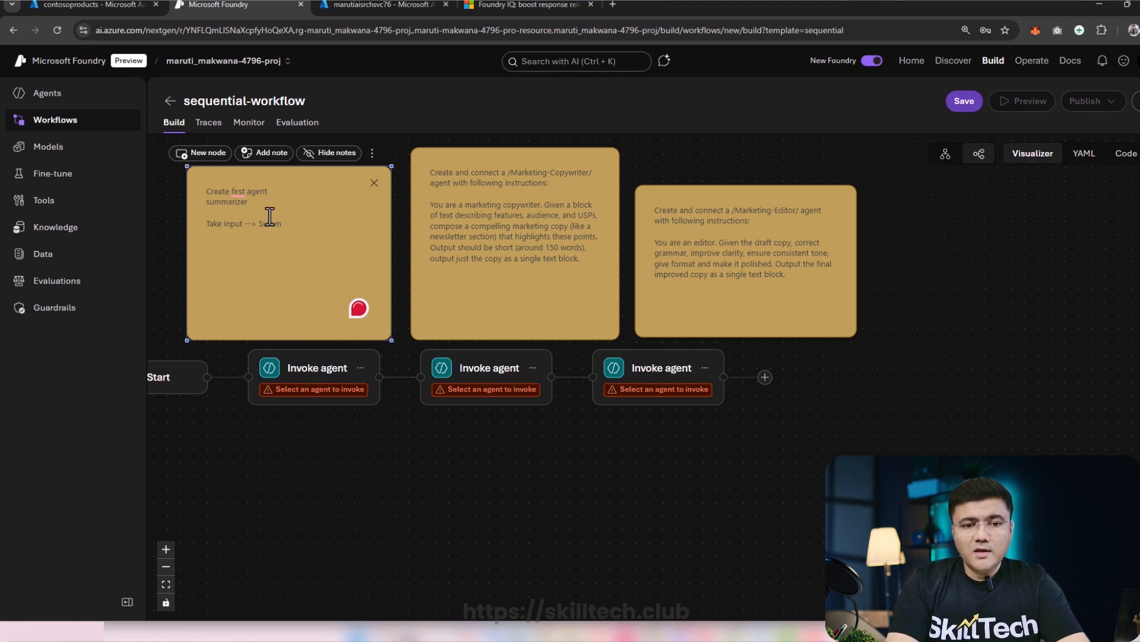
pyautogui.write('riz')
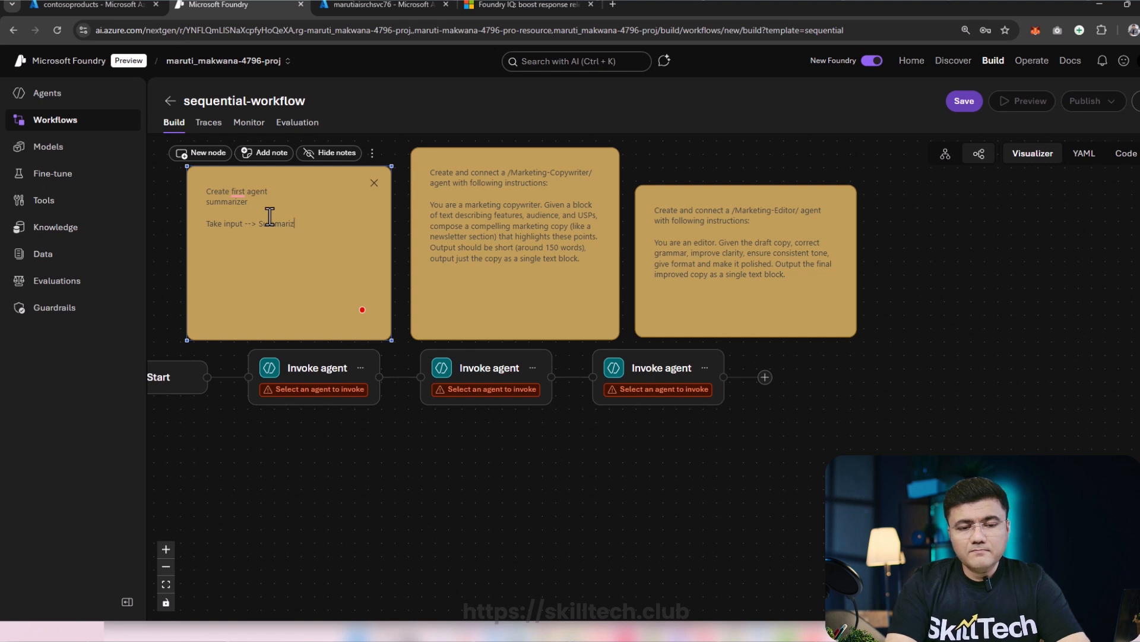
pyautogui.write('e Feeback')
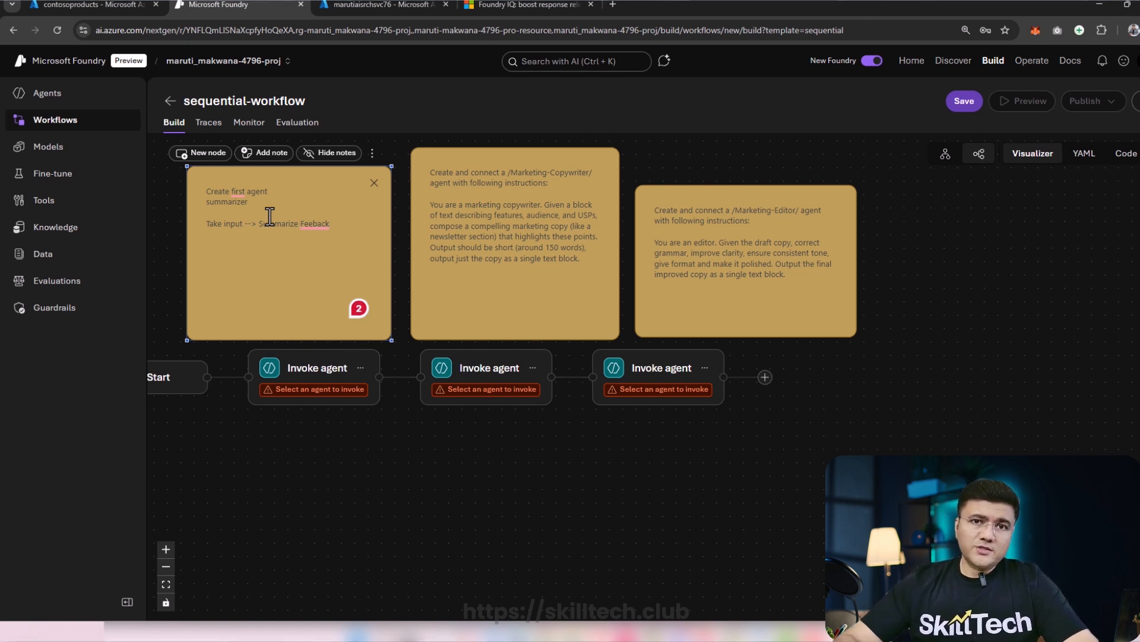
# - Shrink the first note to fit its text and correct "Feeback" to "Feedback"
pyautogui.moveTo(187, 166); pyautogui.dragTo(209, 247)
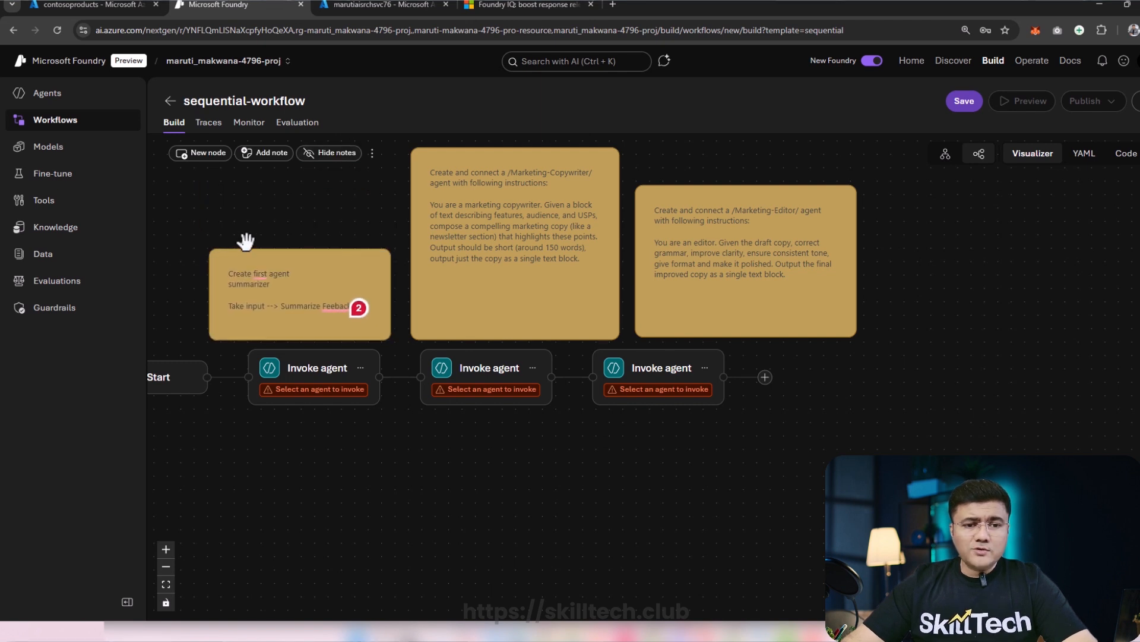
pyautogui.click(342, 287)
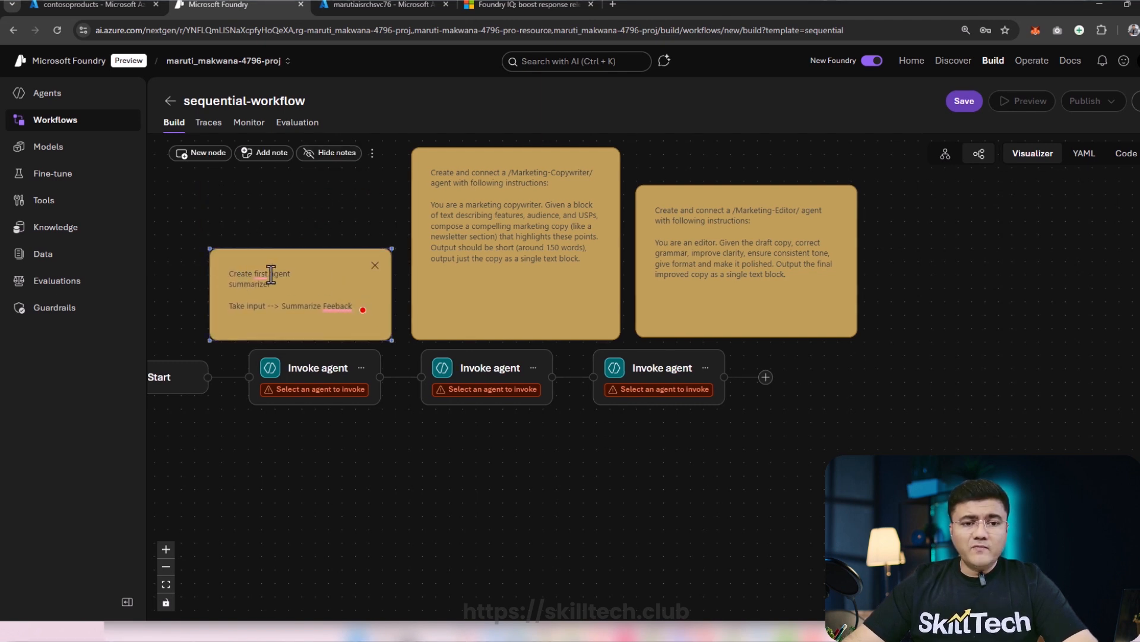
pyautogui.doubleClick(239, 284)
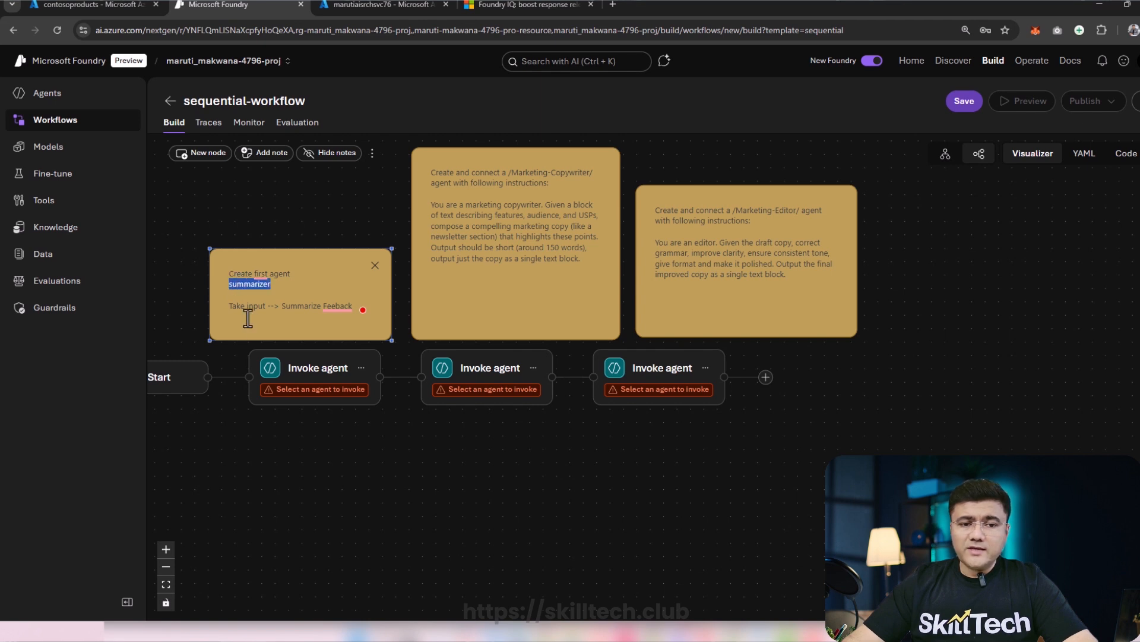
pyautogui.click(335, 306)
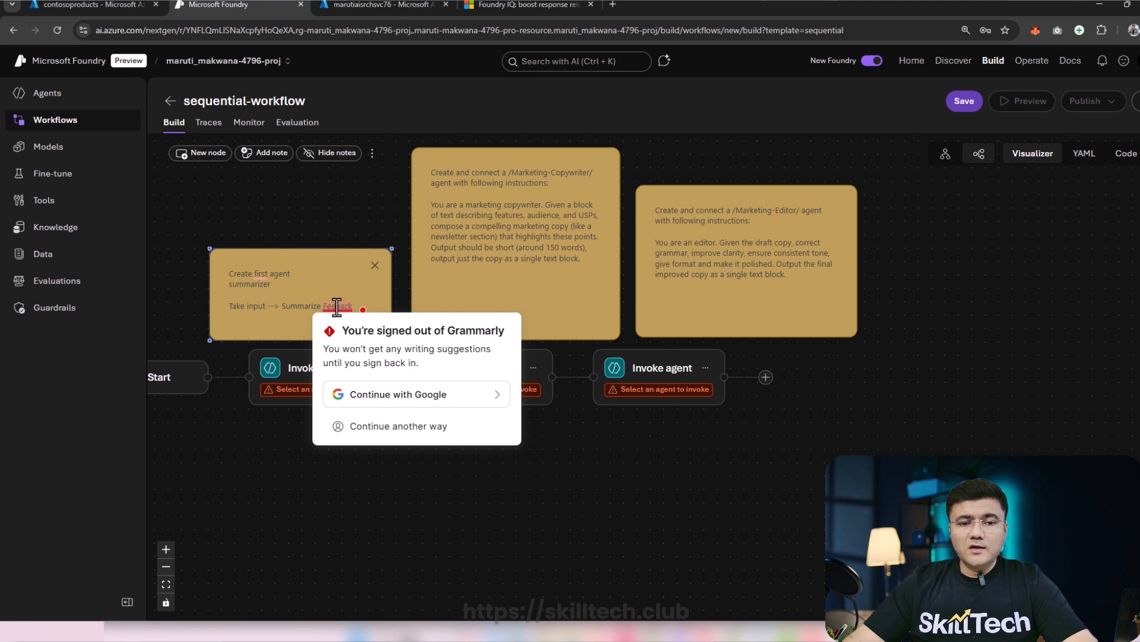
pyautogui.write('d')
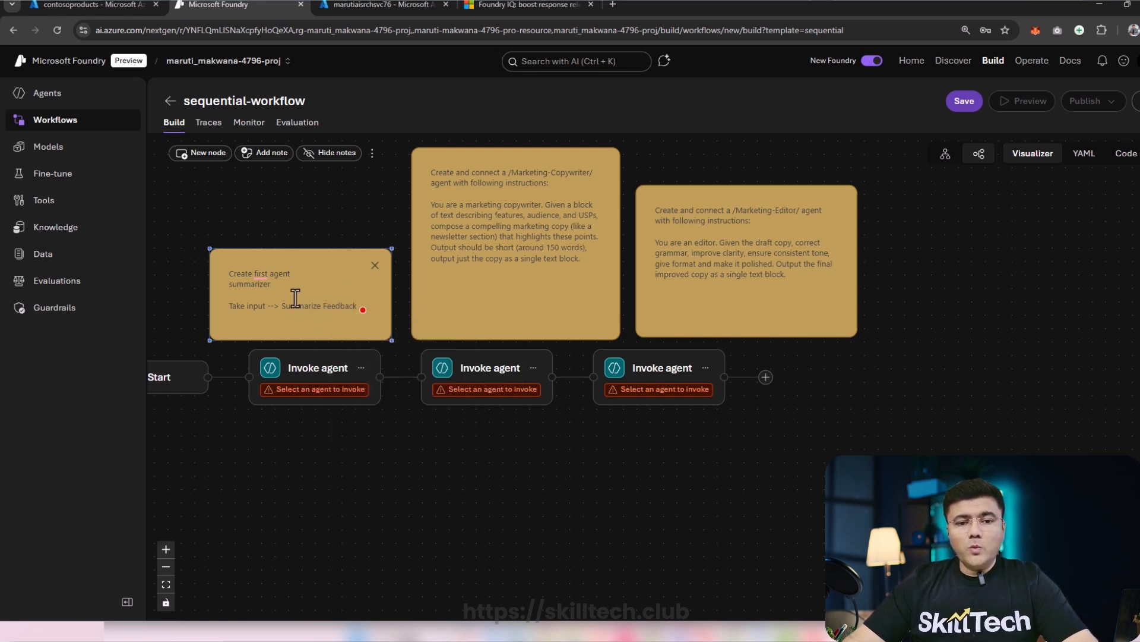
# - Replace the Marketing-Copywriter note's text with a copy of the first note's full text
pyautogui.click(505, 277)
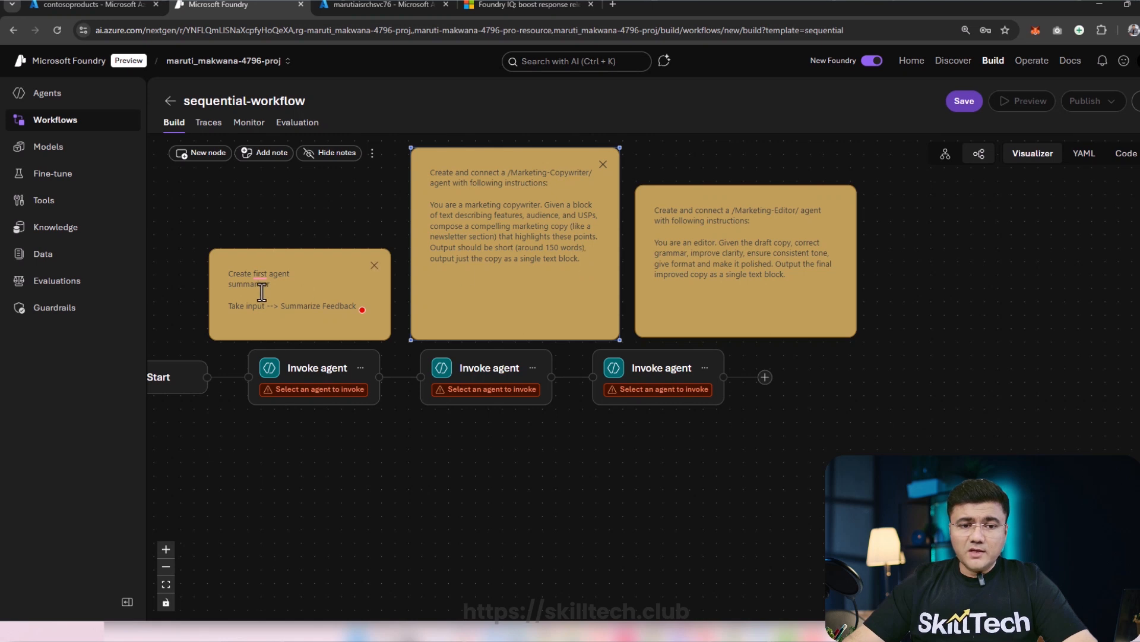
pyautogui.moveTo(231, 276); pyautogui.dragTo(358, 309)
pyautogui.hotkey('ctrl', 'c')
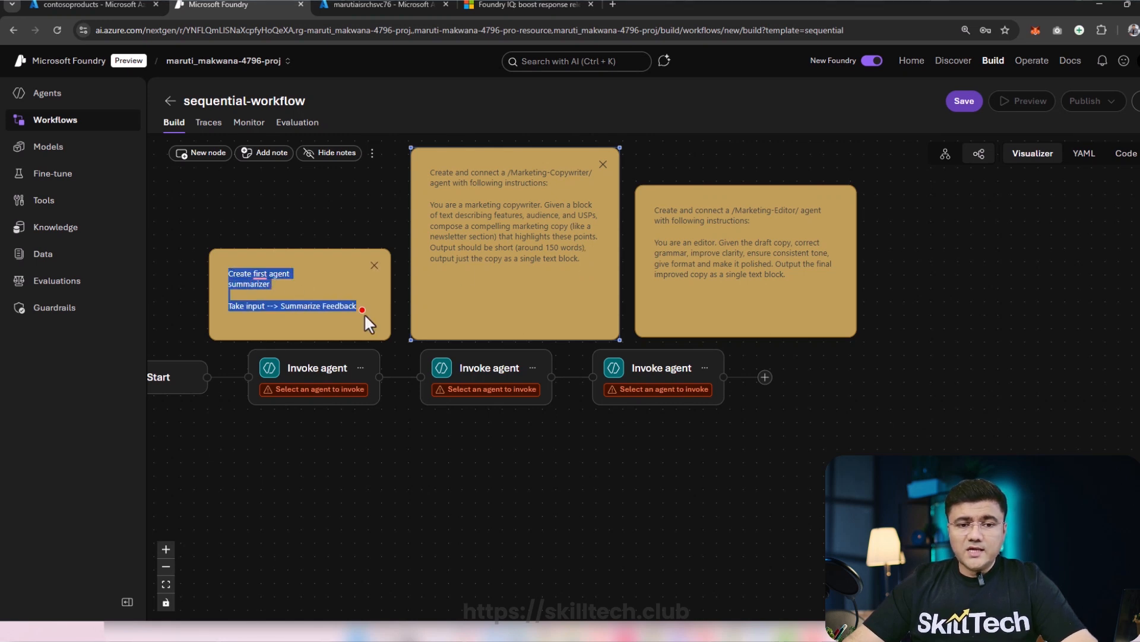
pyautogui.click(570, 285)
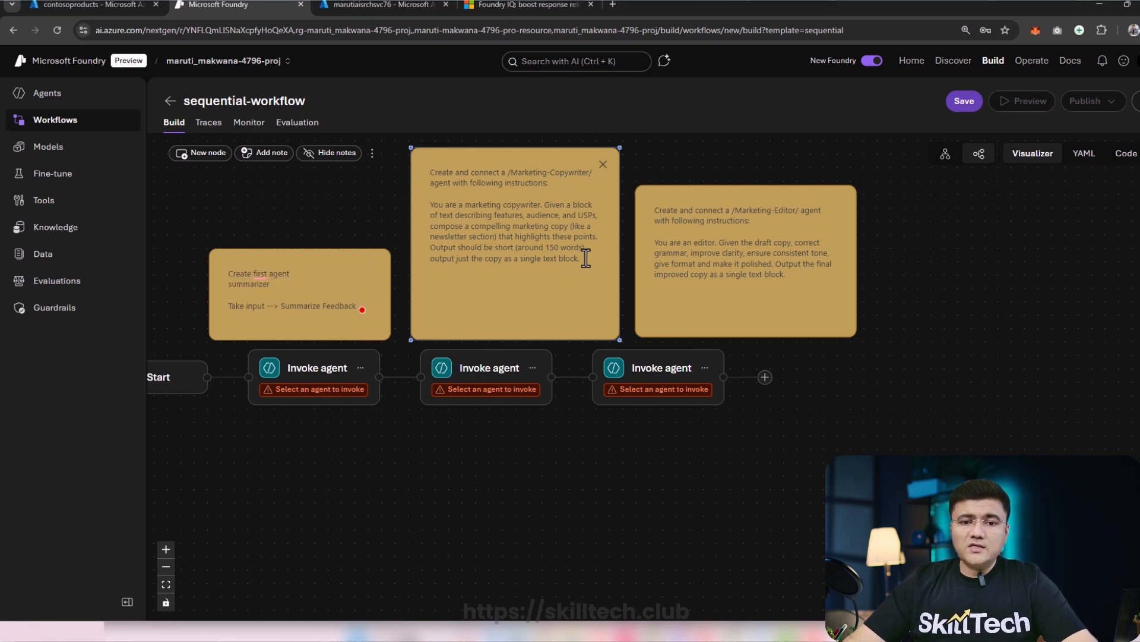
pyautogui.moveTo(581, 259); pyautogui.dragTo(550, 184)
pyautogui.hotkey('ctrl', 'a')
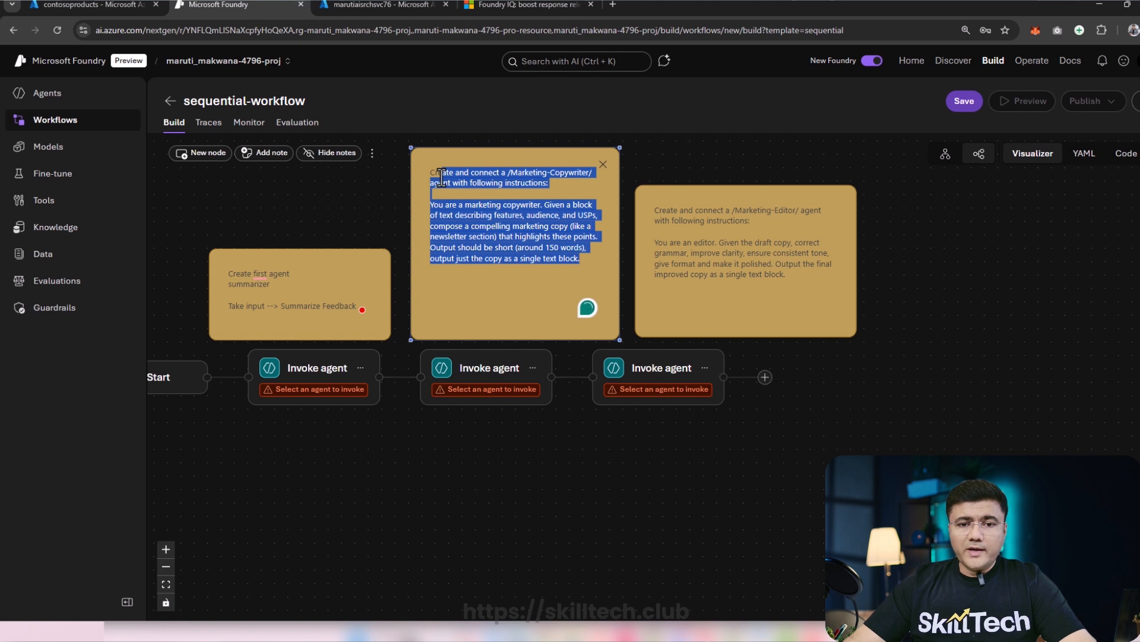
pyautogui.press('BackSpace')
pyautogui.hotkey('ctrl', 'v')
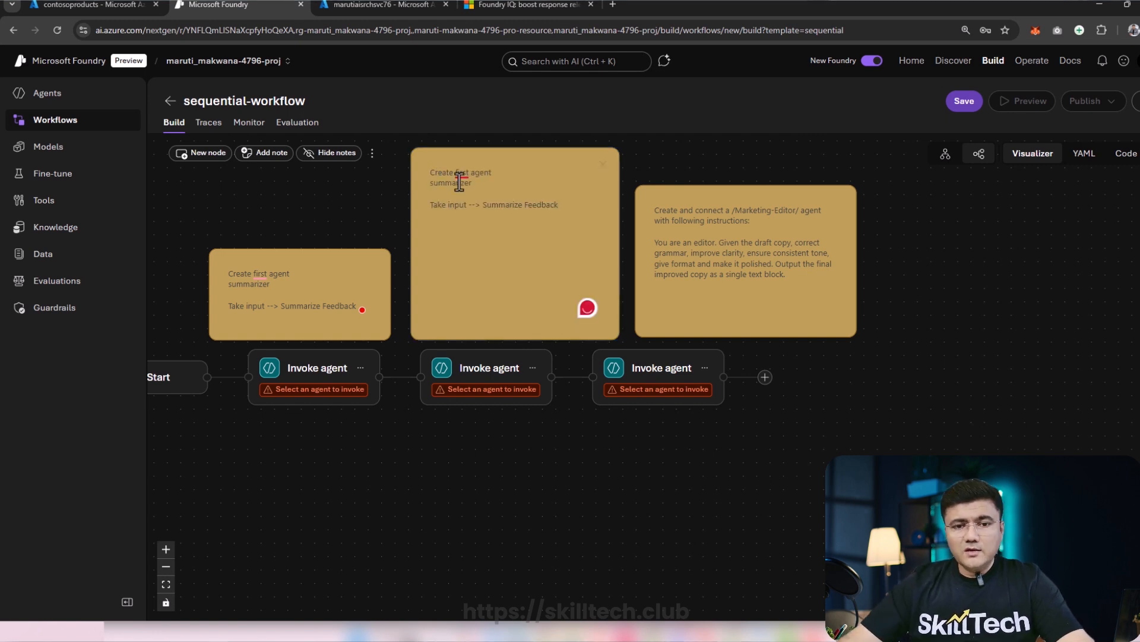
# - Change the second note's title to "Create Second agent classifier"
pyautogui.doubleClick(462, 173)
pyautogui.write('Second')
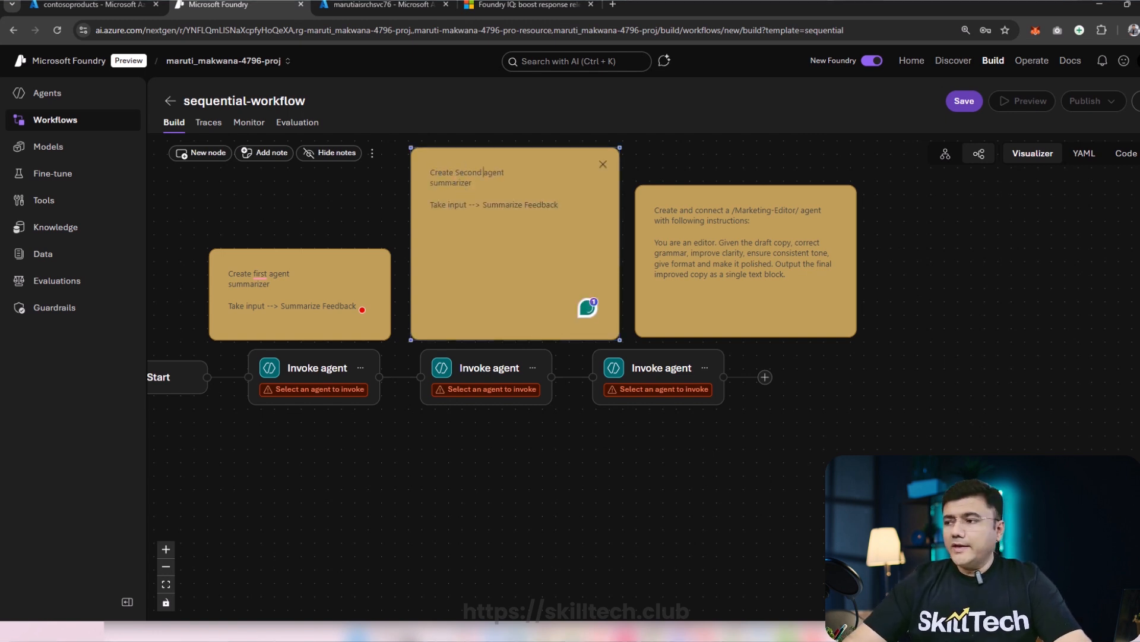
pyautogui.hotkey('alt', 'Tab')
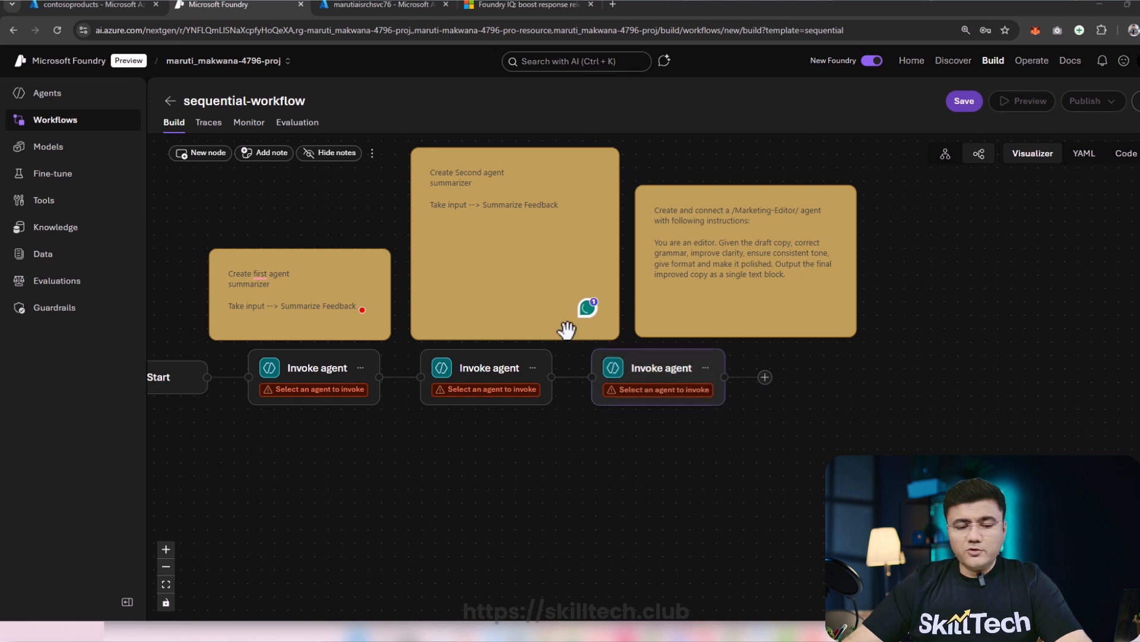
pyautogui.doubleClick(454, 183)
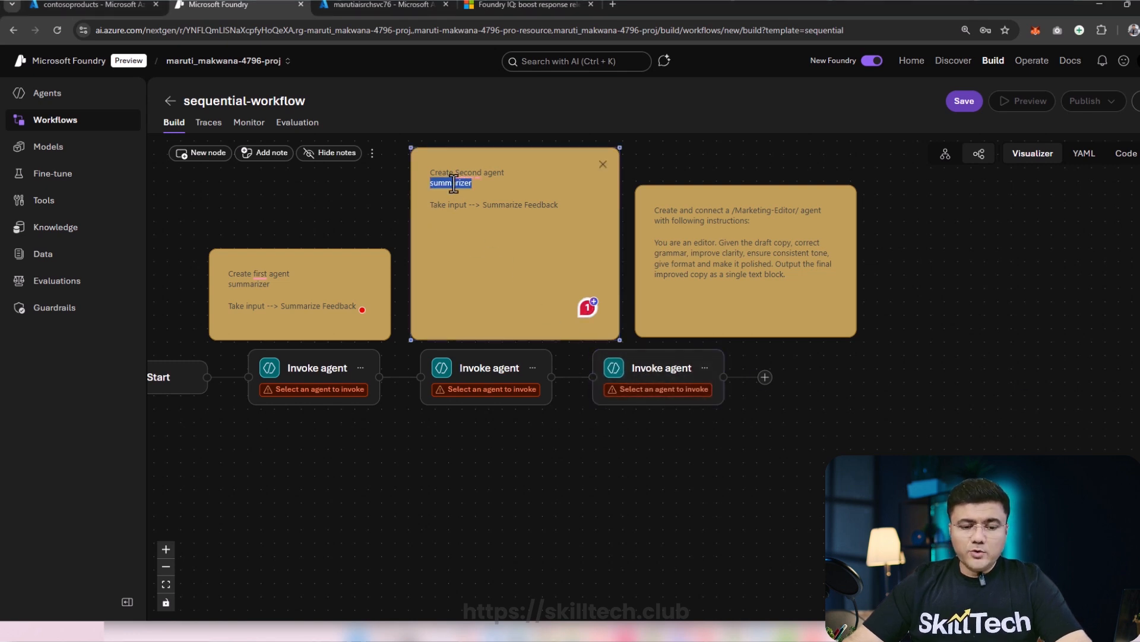
pyautogui.write('classifier')
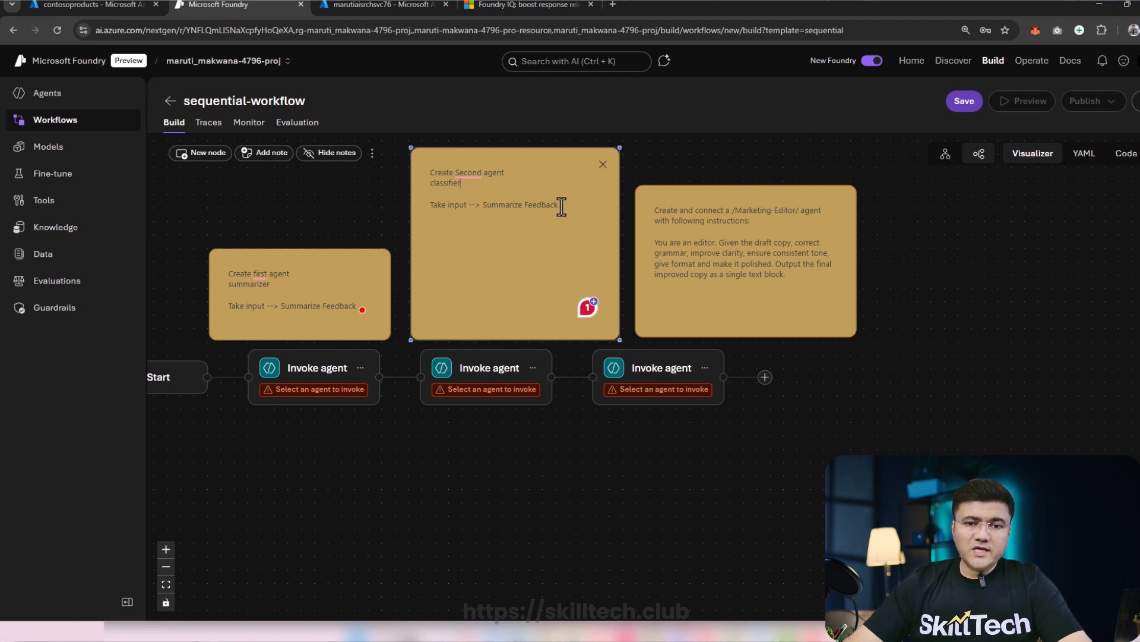
# - Replace the second note's "Take input" line with "Classify" and the dashed entries "Positive", "Negative" and "Feature Request"
pyautogui.moveTo(562, 206); pyautogui.dragTo(432, 210)
pyautogui.write('Cl')
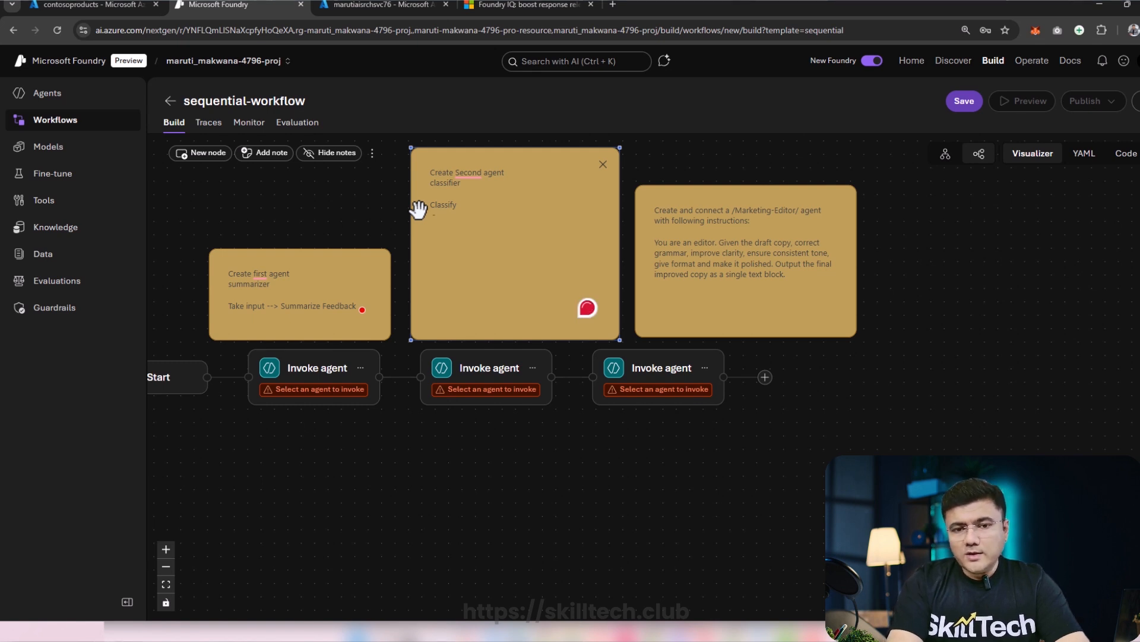
pyautogui.write('assify')
pyautogui.press('Return')
pyautogui.write('- Posi')
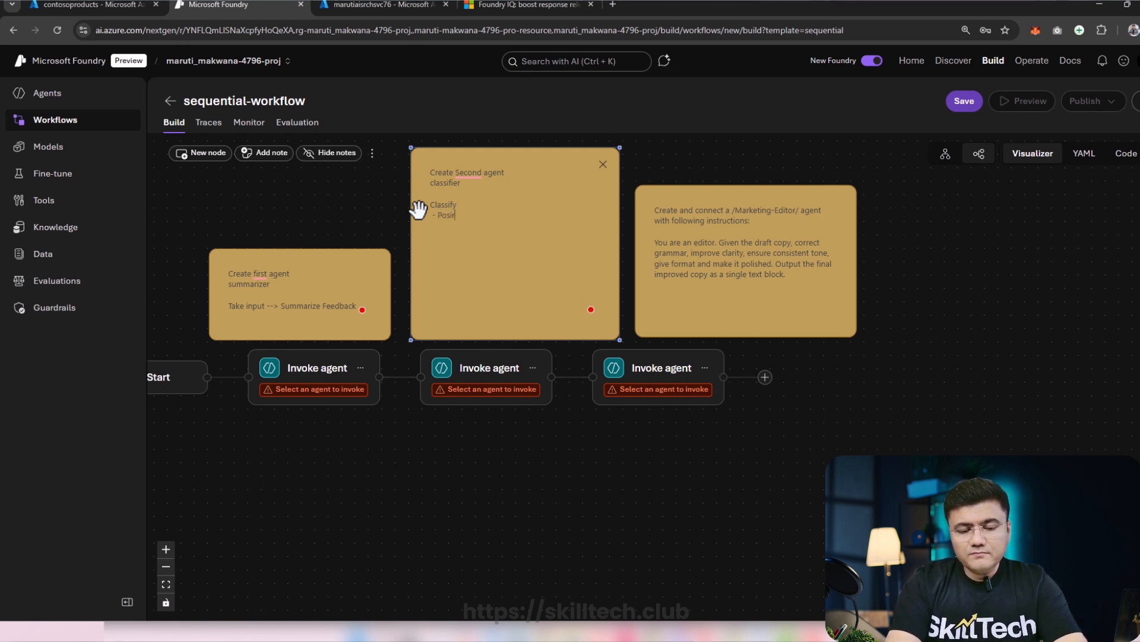
pyautogui.write('tive')
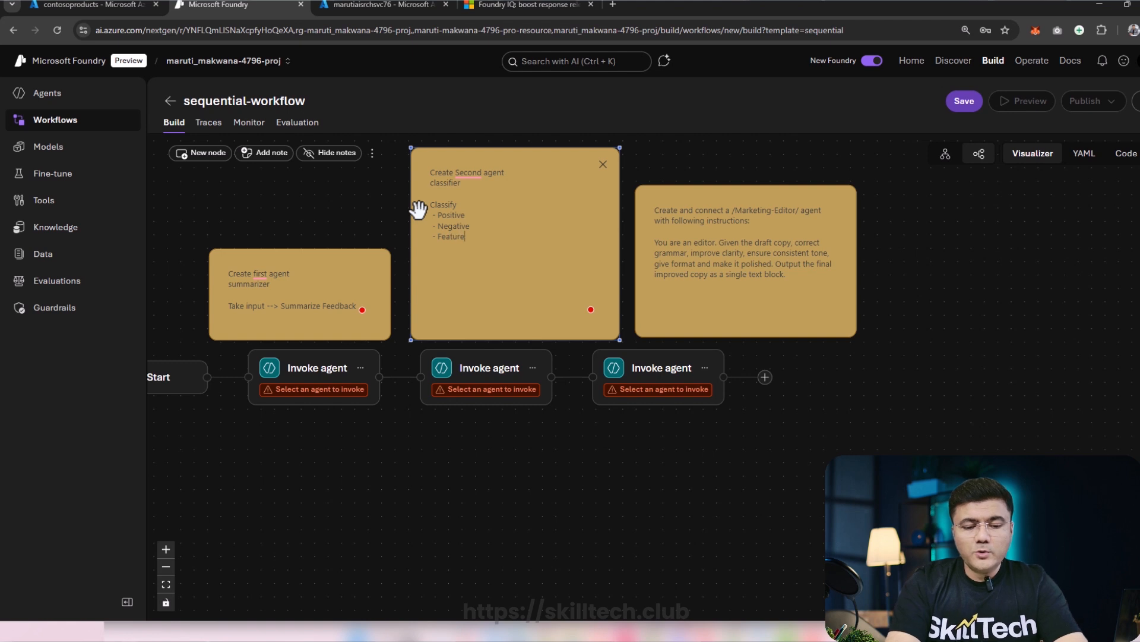
pyautogui.write('Request')
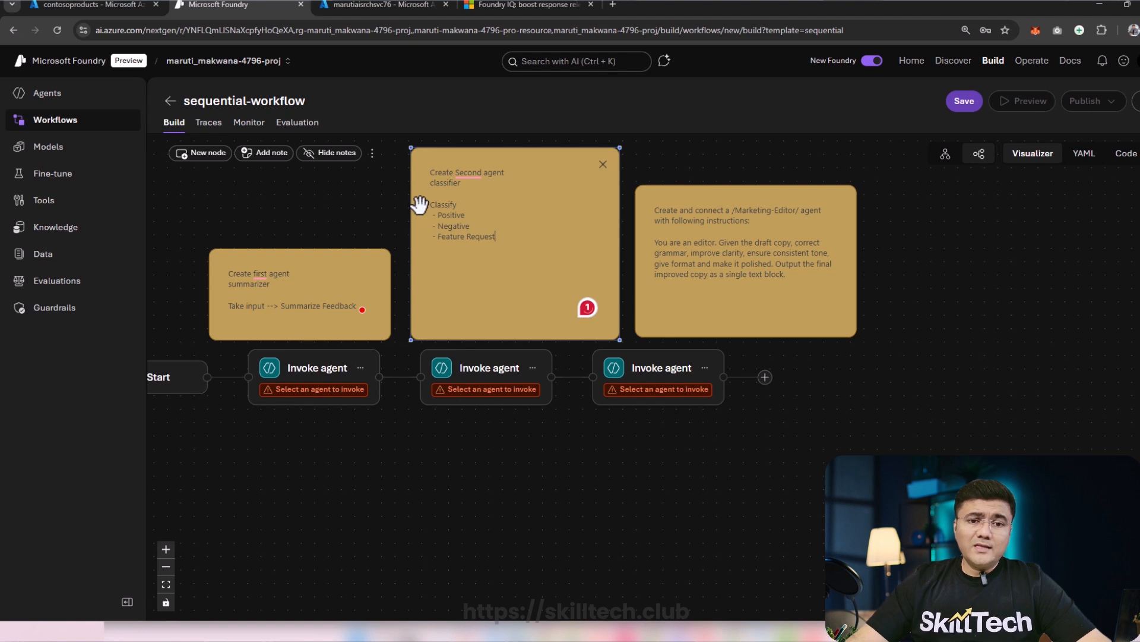
# - Shrink the second note from its upper edge so that it fits its text
pyautogui.doubleClick(451, 215)
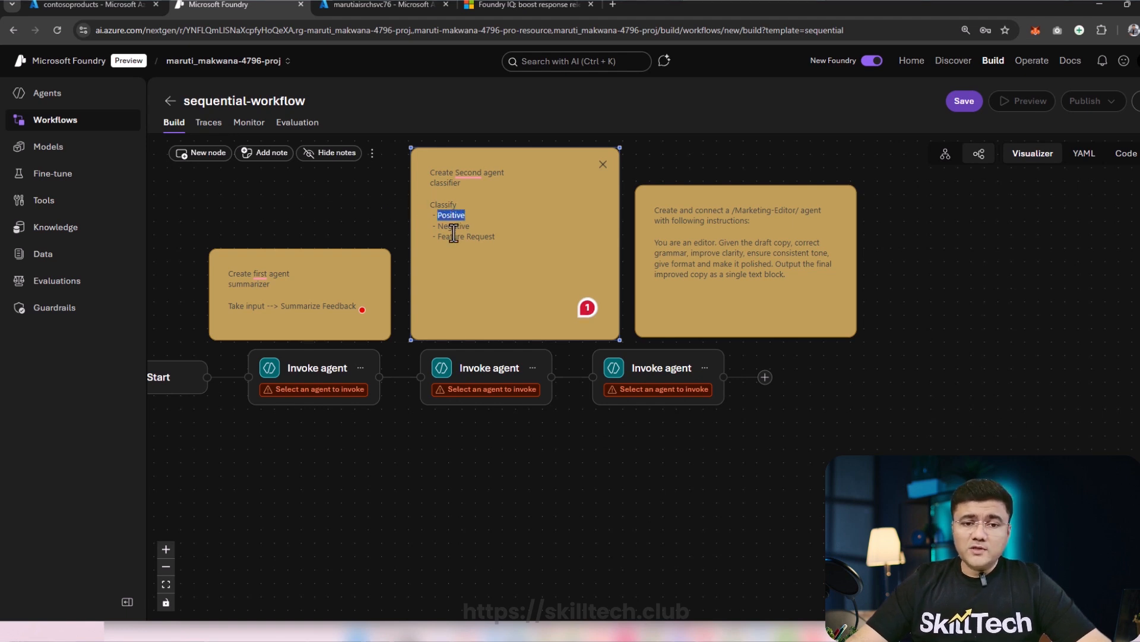
pyautogui.doubleClick(451, 235)
pyautogui.click(454, 229)
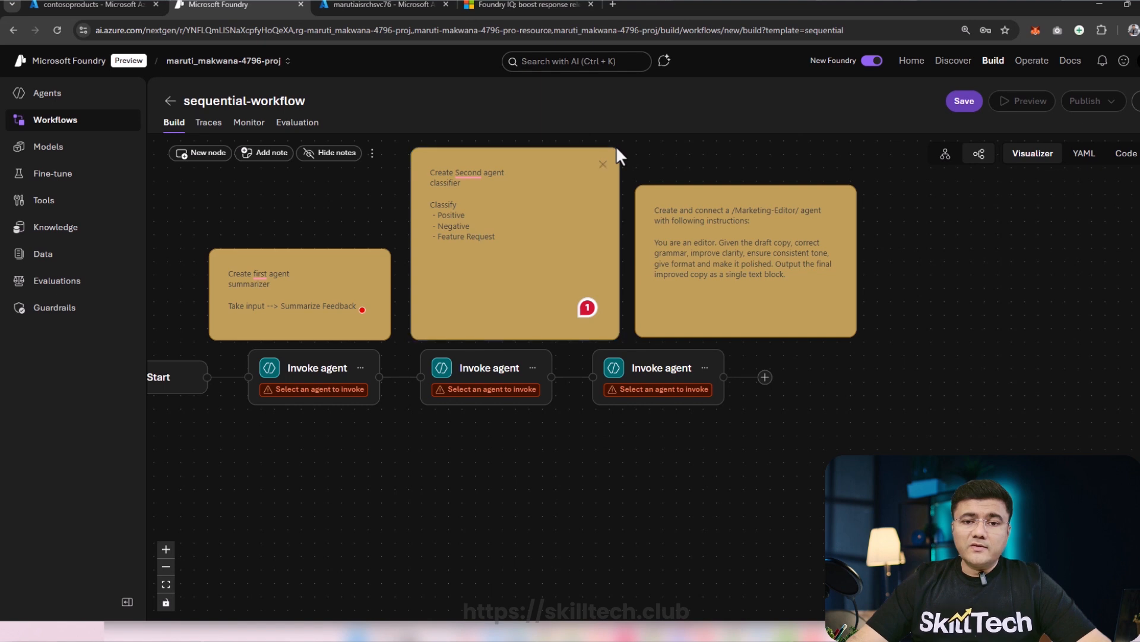
pyautogui.click(521, 273)
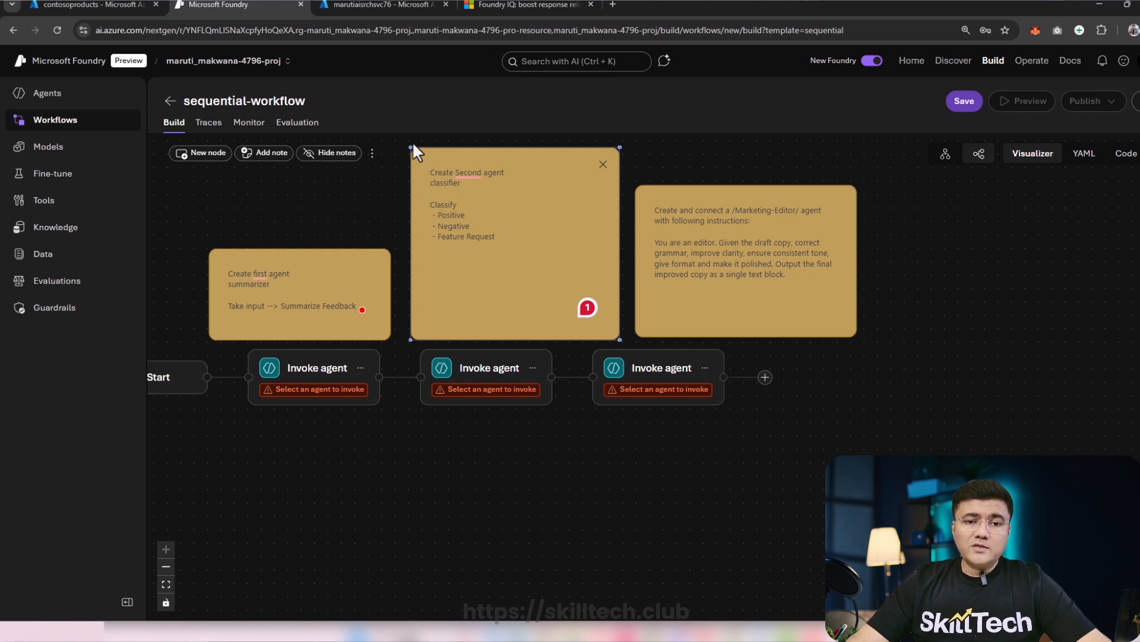
pyautogui.moveTo(411, 147); pyautogui.dragTo(415, 227)
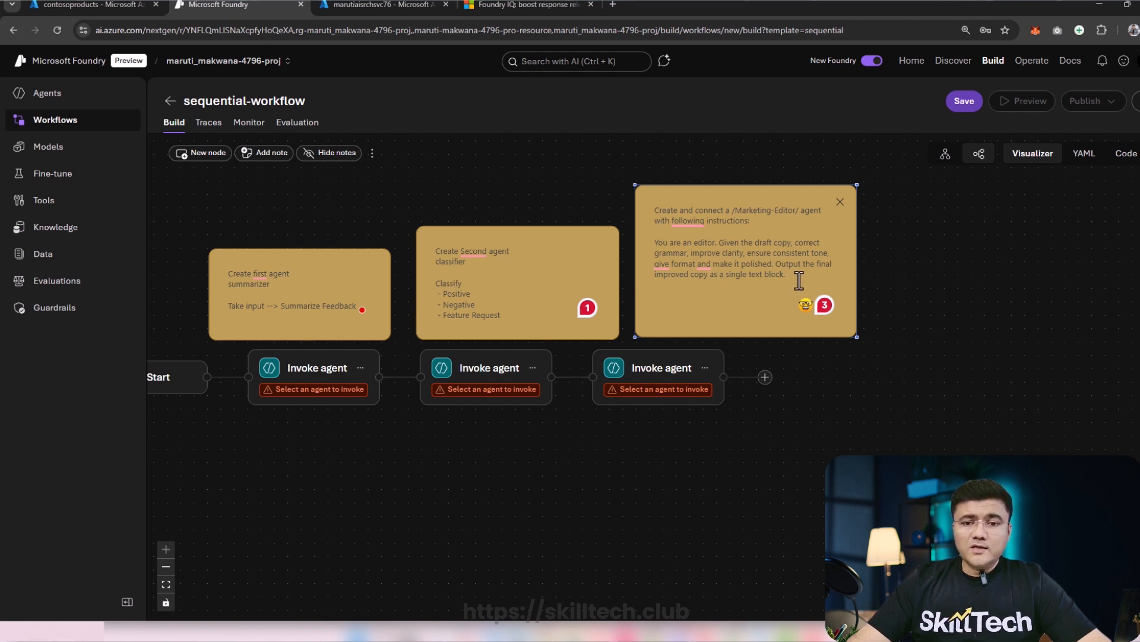
# - Replace the Marketing-Editor note's text with a copy of the second note's full text
pyautogui.moveTo(799, 280); pyautogui.dragTo(636, 192)
pyautogui.write('classifier')
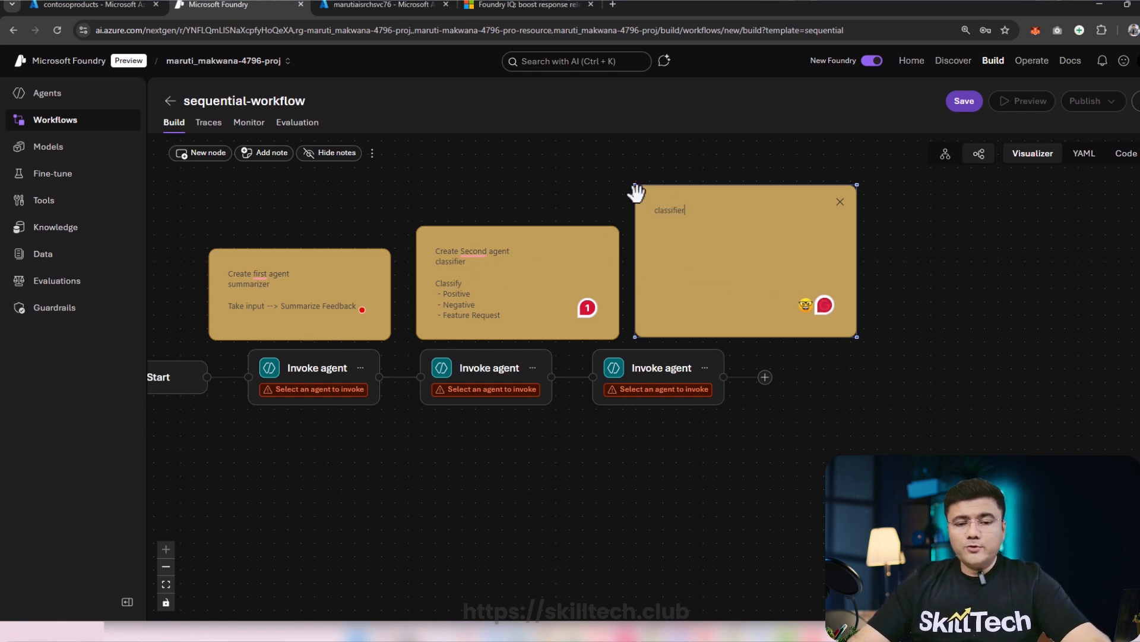
pyautogui.click(490, 286)
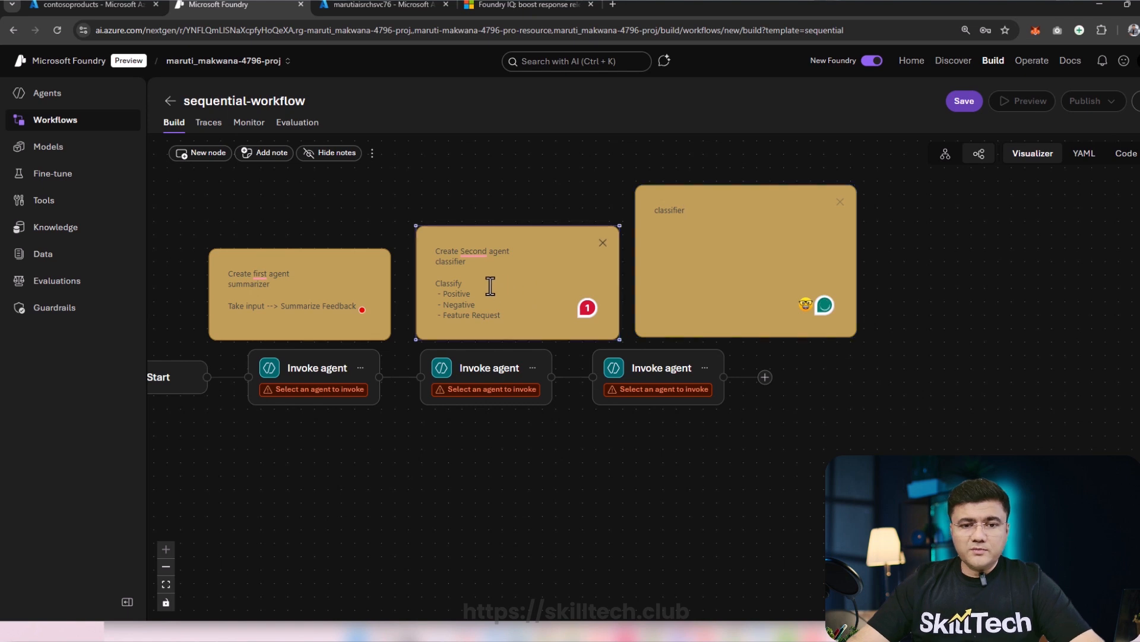
pyautogui.moveTo(502, 315); pyautogui.dragTo(434, 251)
pyautogui.hotkey('ctrl', 'c')
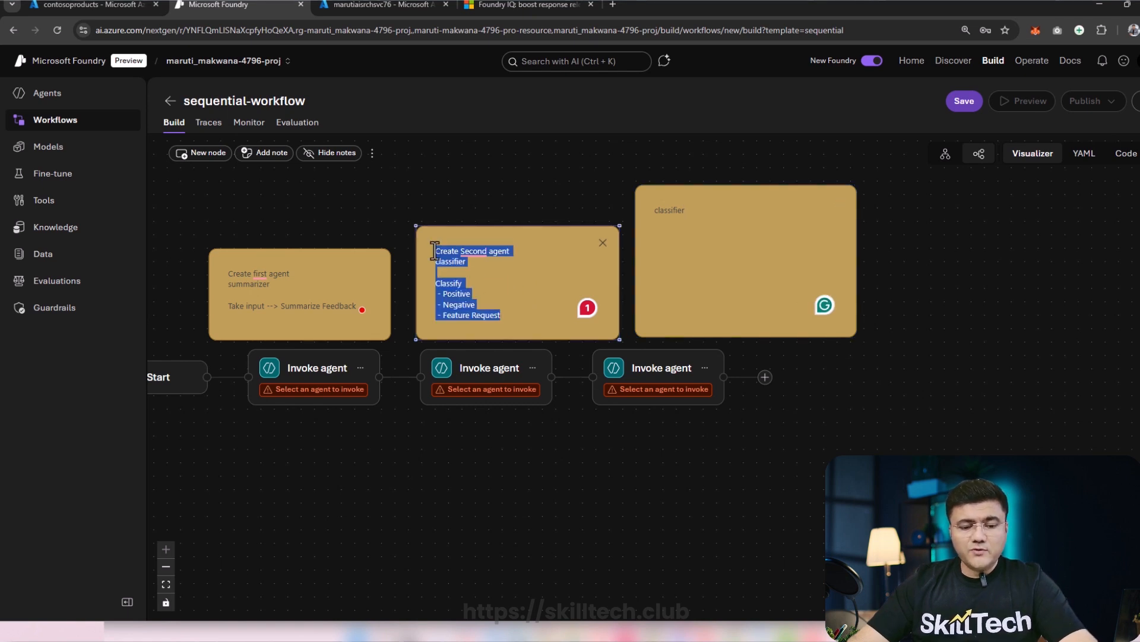
pyautogui.doubleClick(670, 214)
pyautogui.hotkey('ctrl', 'v')
# - Change the third note's title to "Create Third agent NextActions"
pyautogui.doubleClick(687, 209)
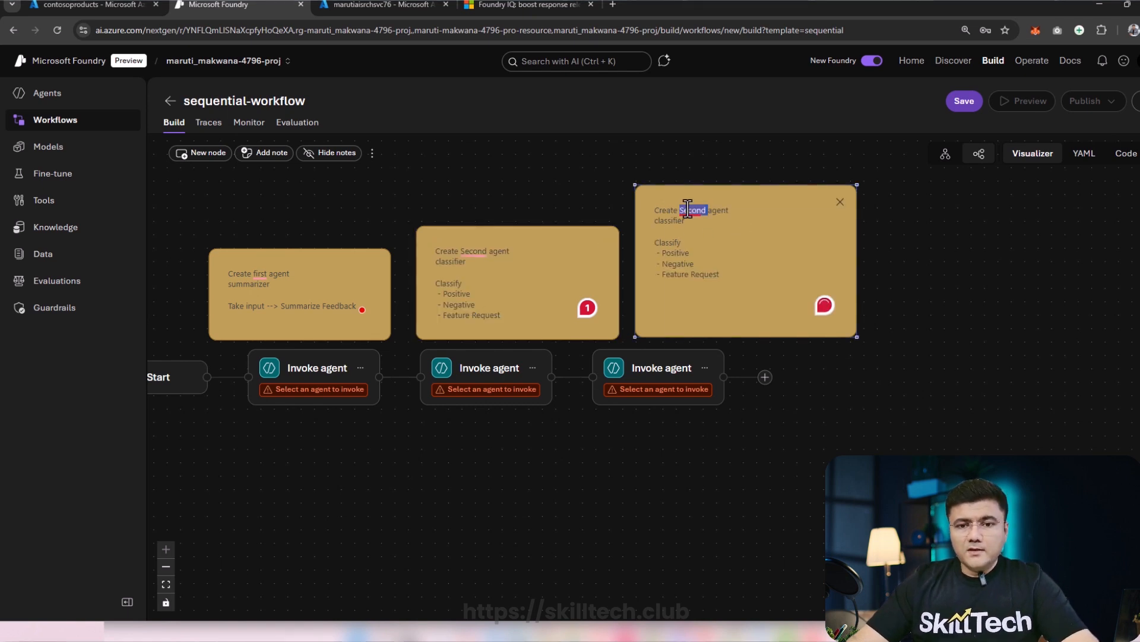
pyautogui.write('Third')
pyautogui.doubleClick(669, 220)
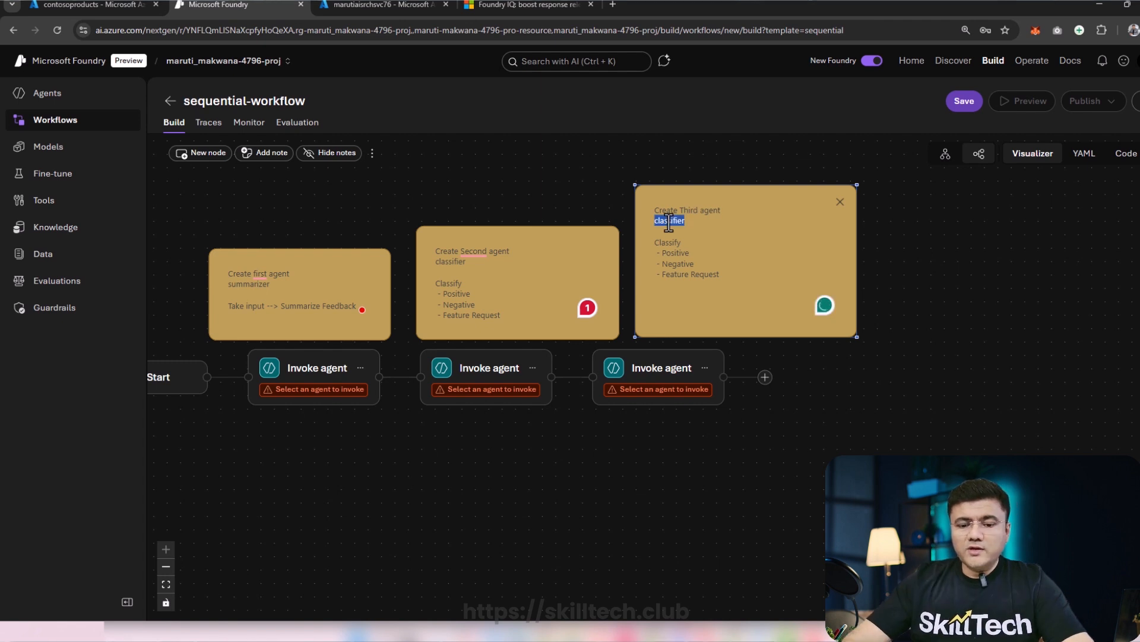
pyautogui.write('Ne')
pyautogui.write('w Ad')
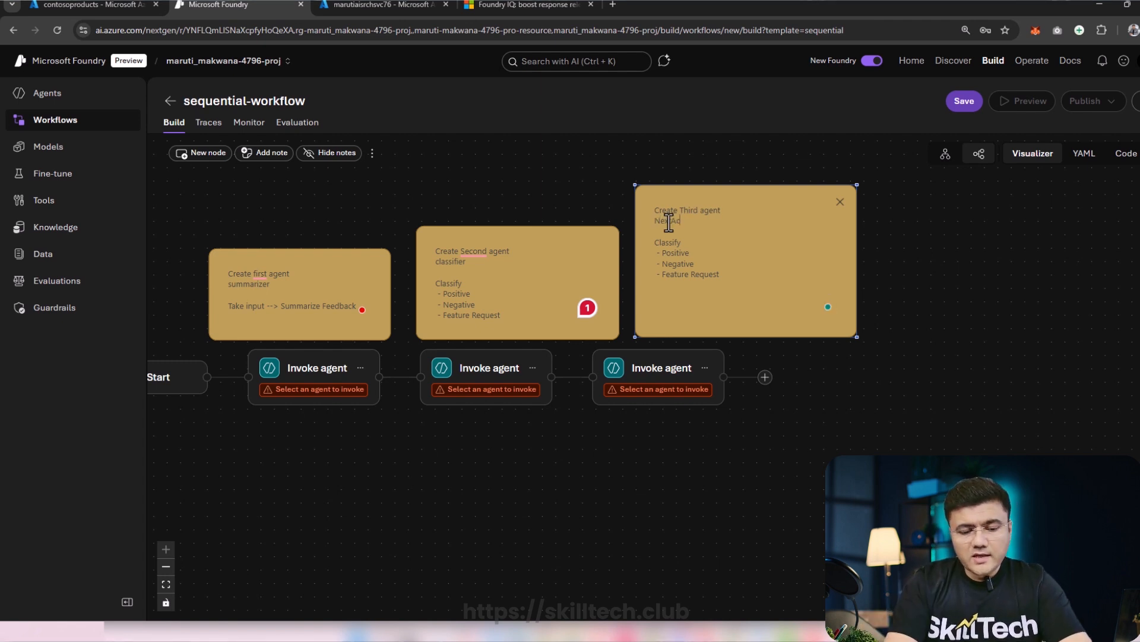
pyautogui.write('s')
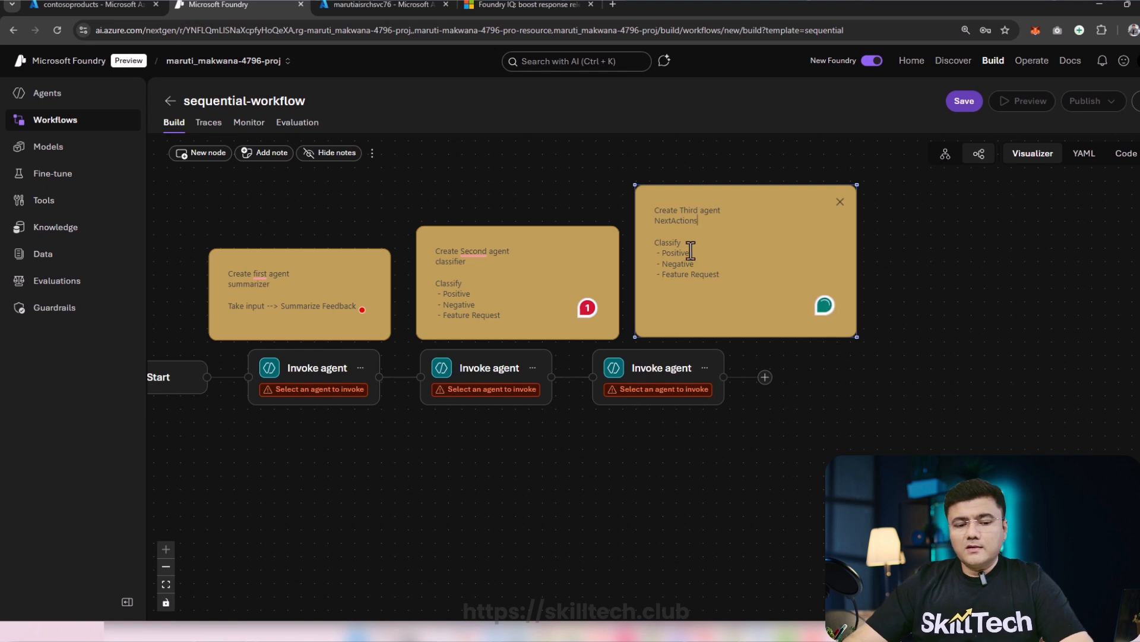
# - Replace the third note's Classify list with "Suggestion for next set of actions" and shrink the note to fit its text
pyautogui.moveTo(720, 274); pyautogui.dragTo(654, 241)
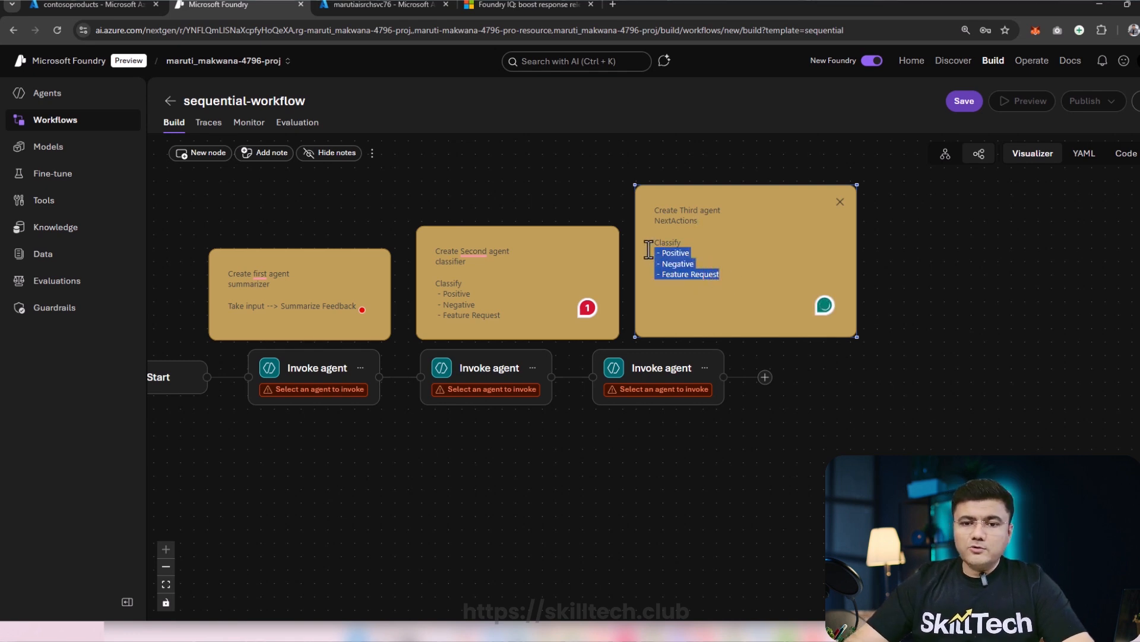
pyautogui.write('Suggestion for next')
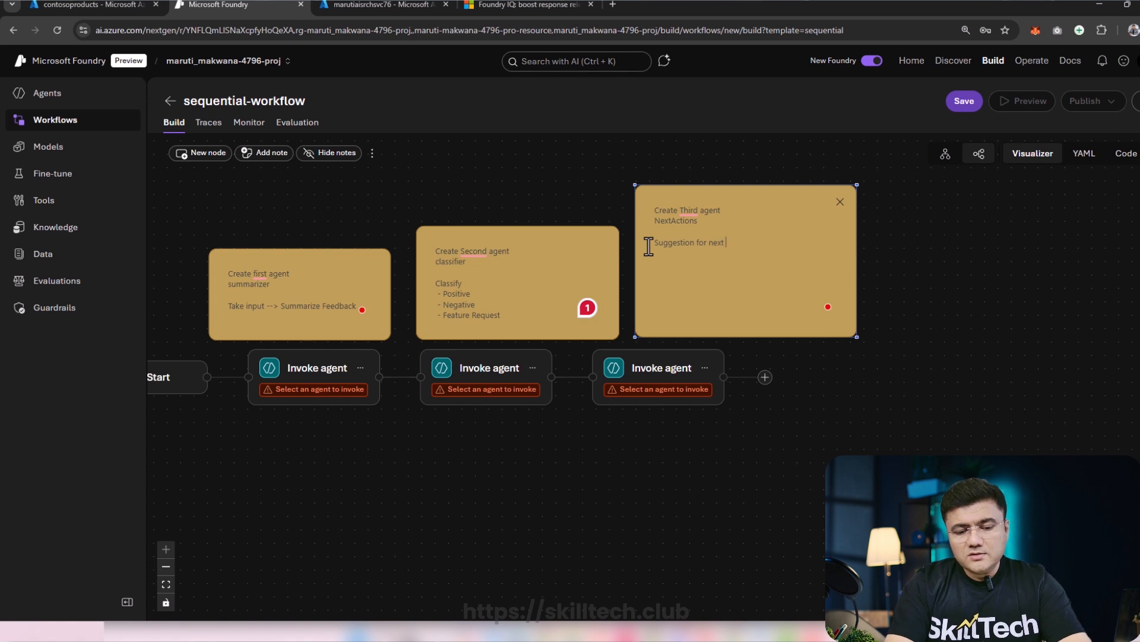
pyautogui.write(' set of actions')
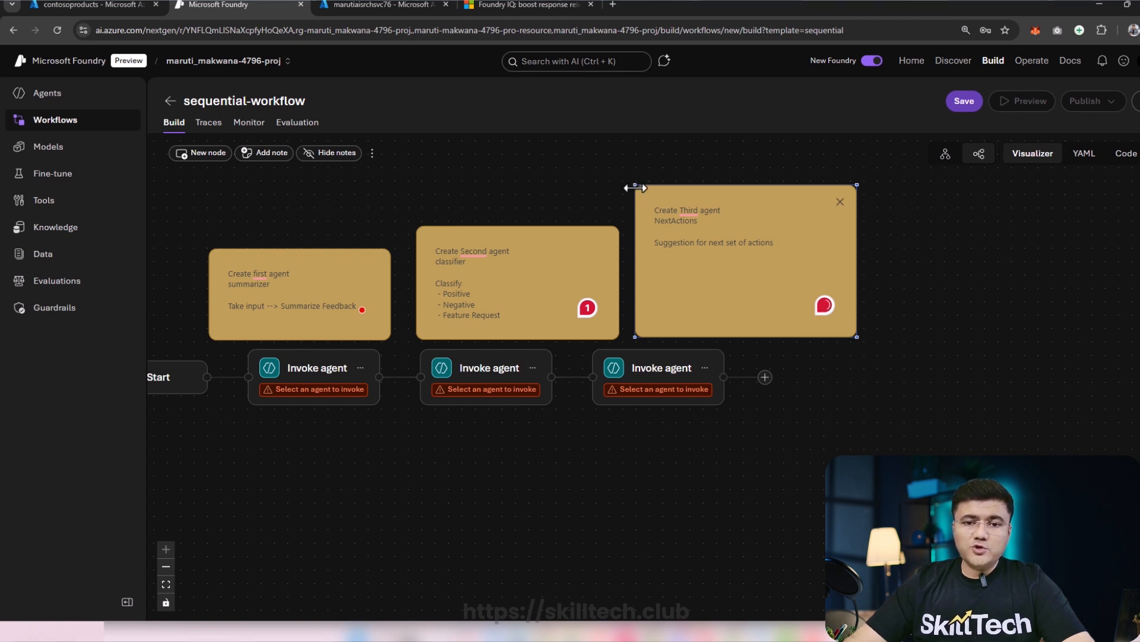
pyautogui.moveTo(635, 187); pyautogui.dragTo(646, 241)
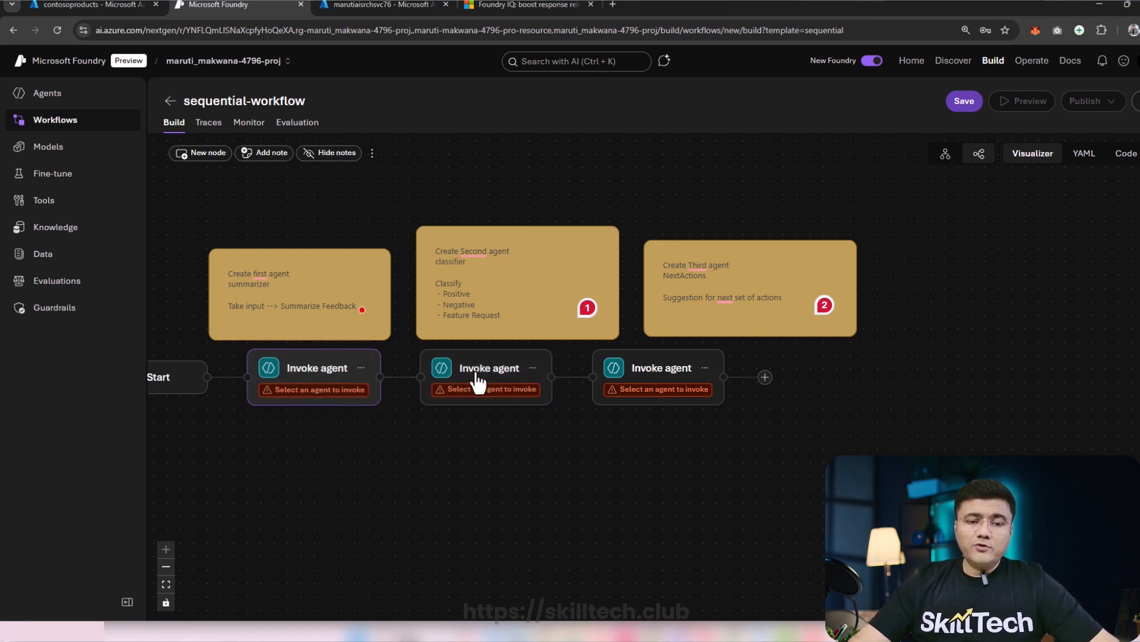
# - Create a new agent named "summarizer" for the first Invoke agent node
pyautogui.click(622, 389)
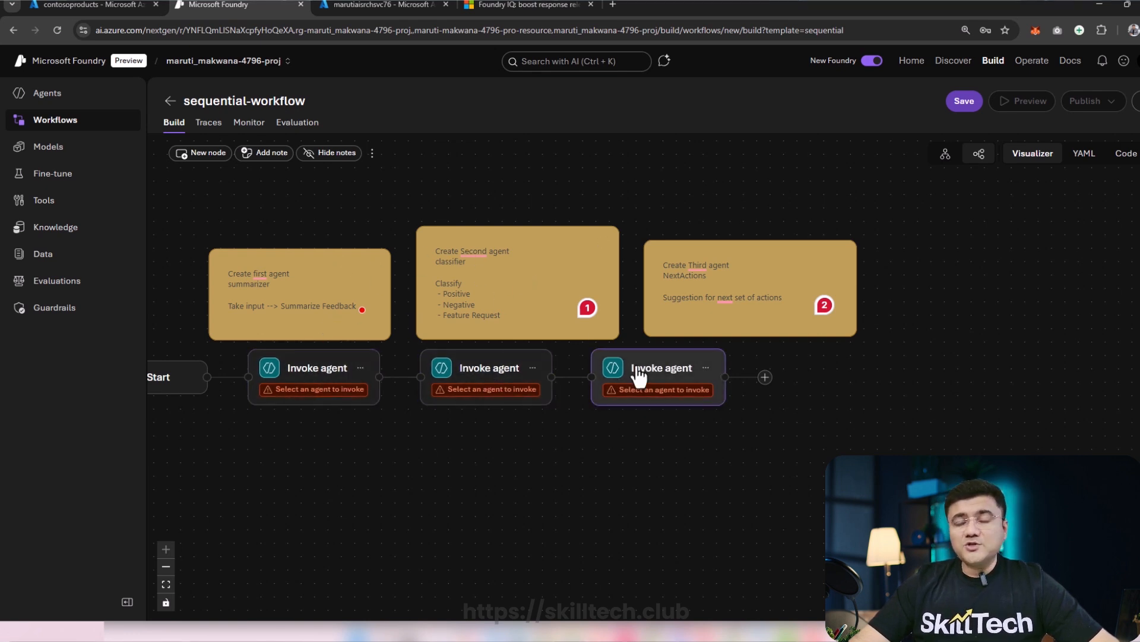
pyautogui.moveTo(395, 484); pyautogui.dragTo(530, 446)
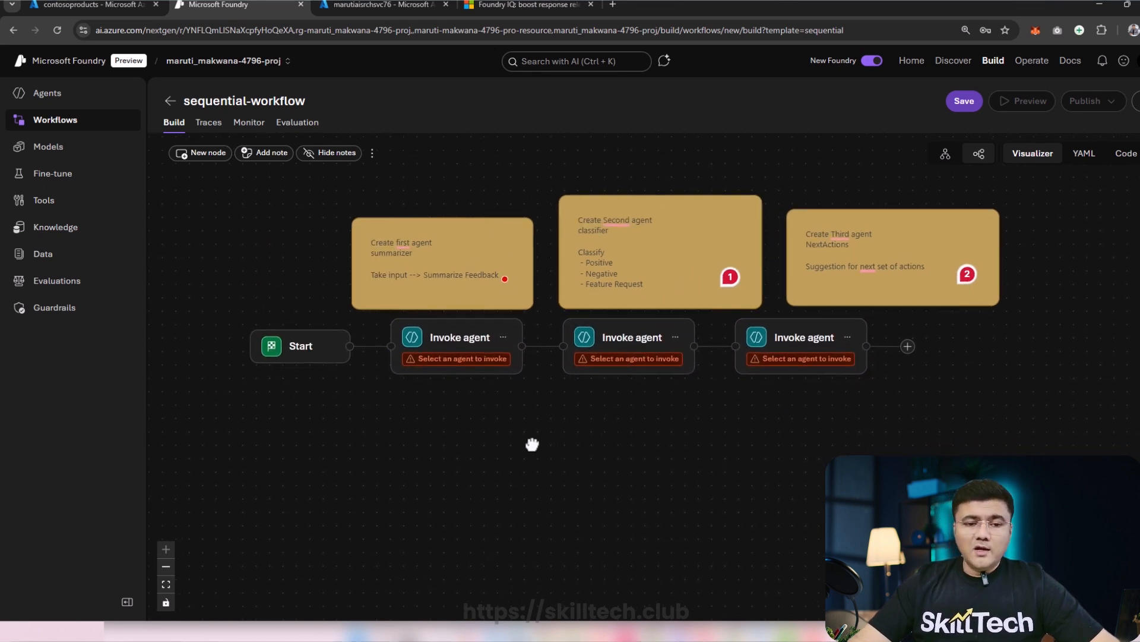
pyautogui.click(461, 349)
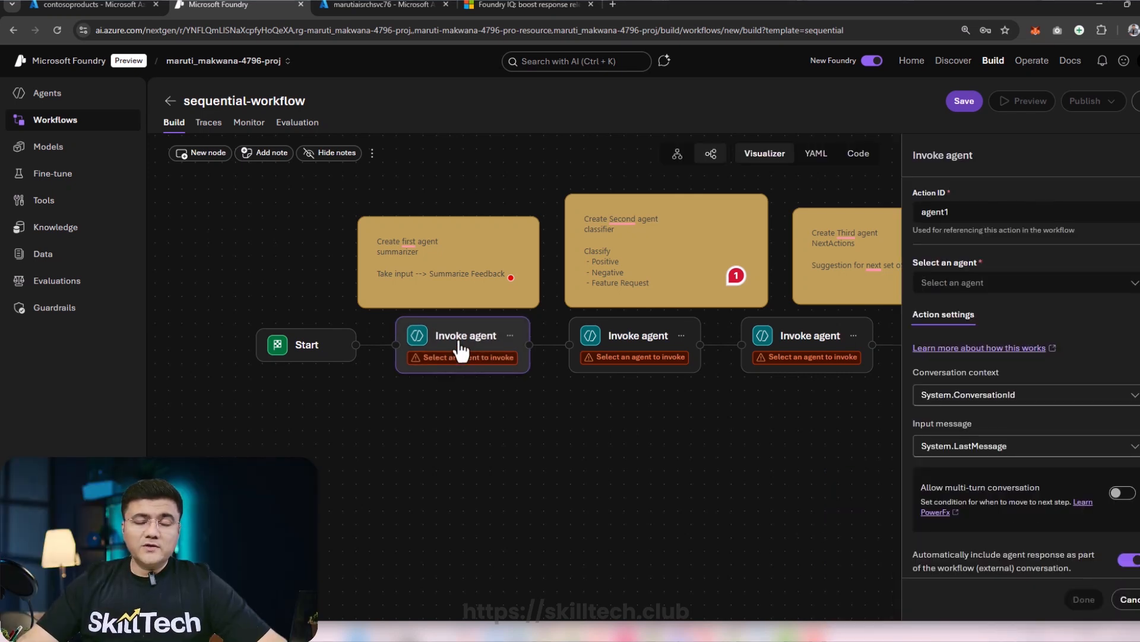
pyautogui.click(1135, 285)
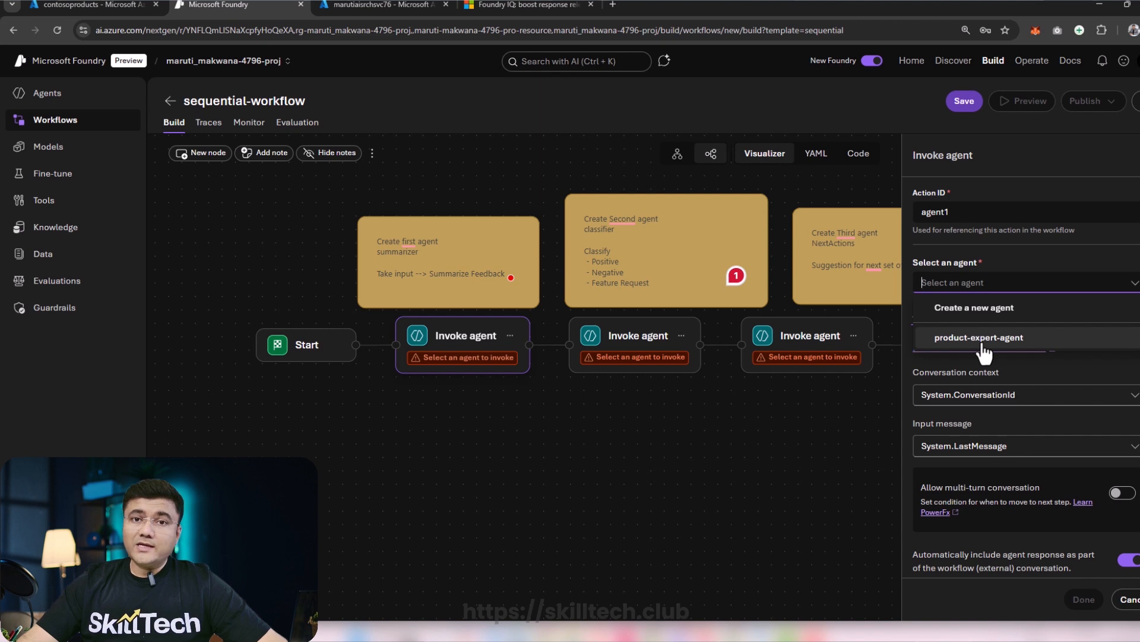
pyautogui.click(977, 310)
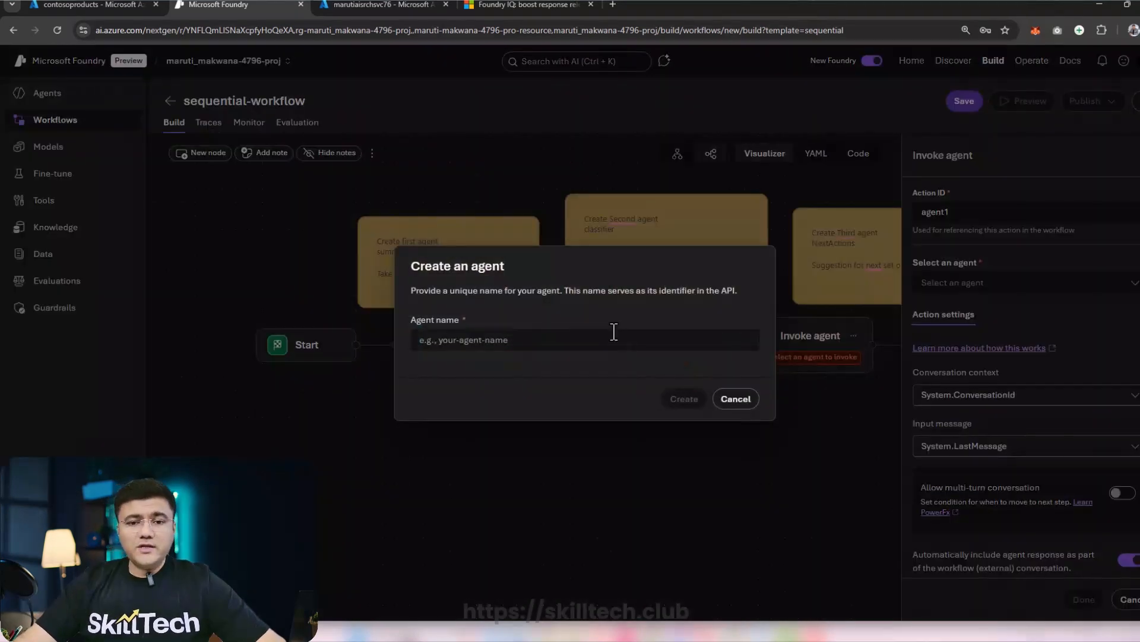
pyautogui.click(614, 333)
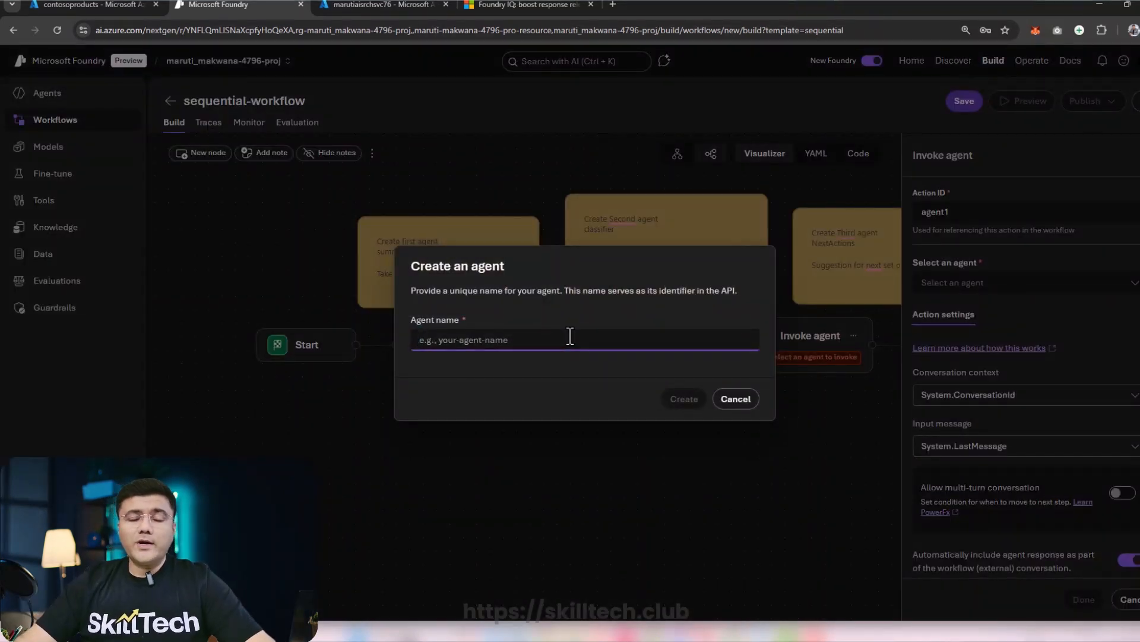
pyautogui.hotkey('alt', 'Tab')
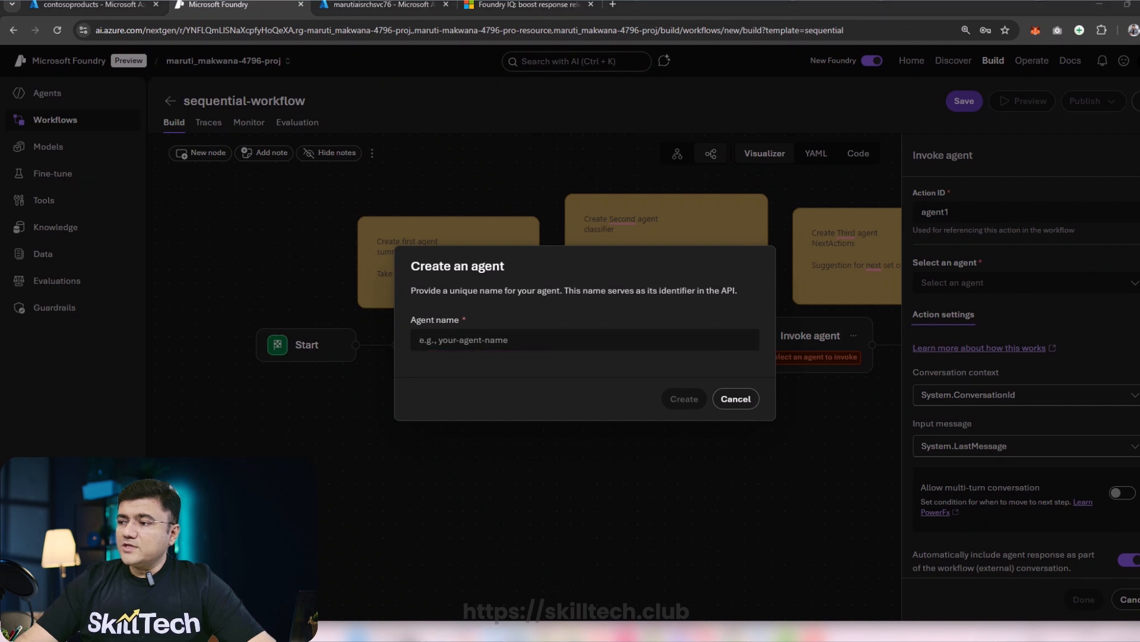
pyautogui.click(616, 343)
pyautogui.write('summarizer')
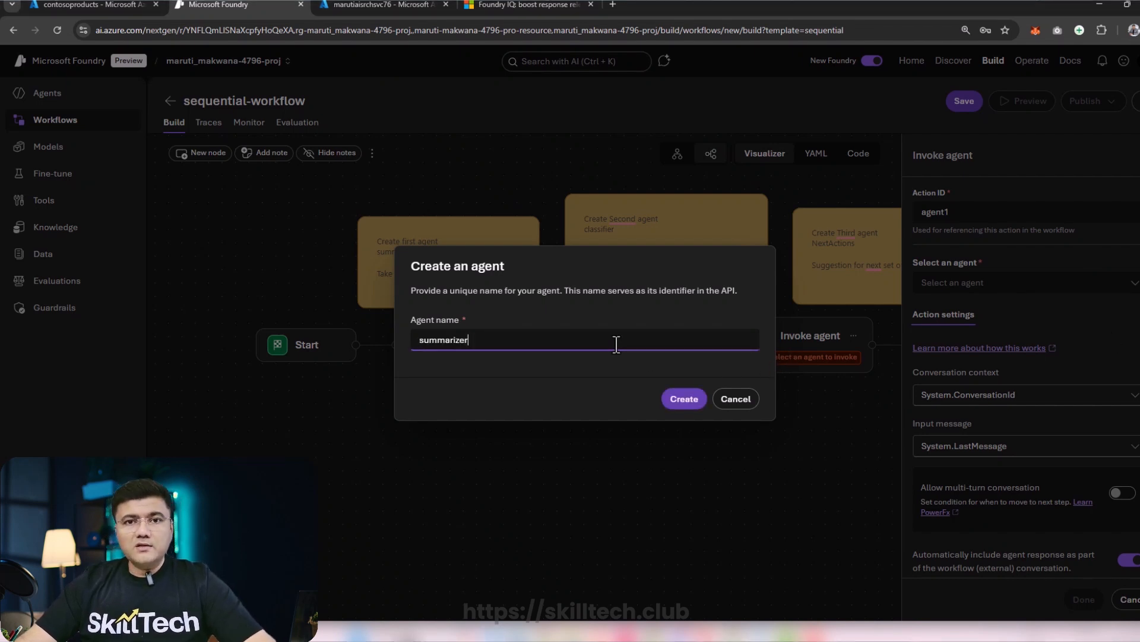
pyautogui.click(685, 402)
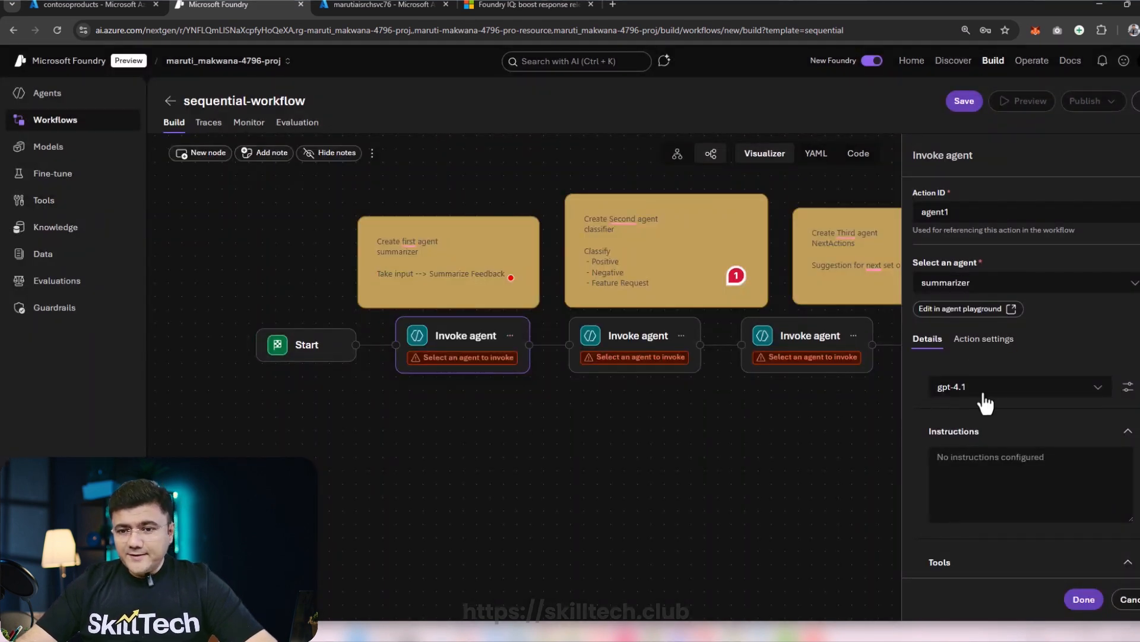
# - Instruct the summarizer to condense the customer's feedback into one short, neutral sentence, output only the summary, and include the dark-mode example; enlarge the instructions area
pyautogui.scroll(-1, 984, 402)
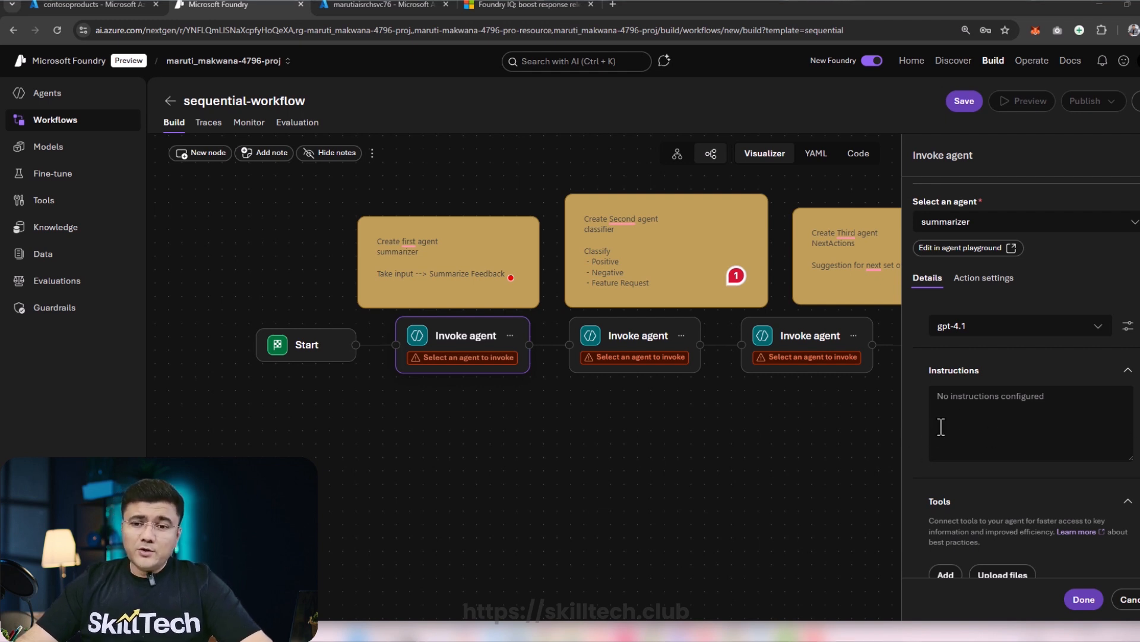
pyautogui.click(959, 419)
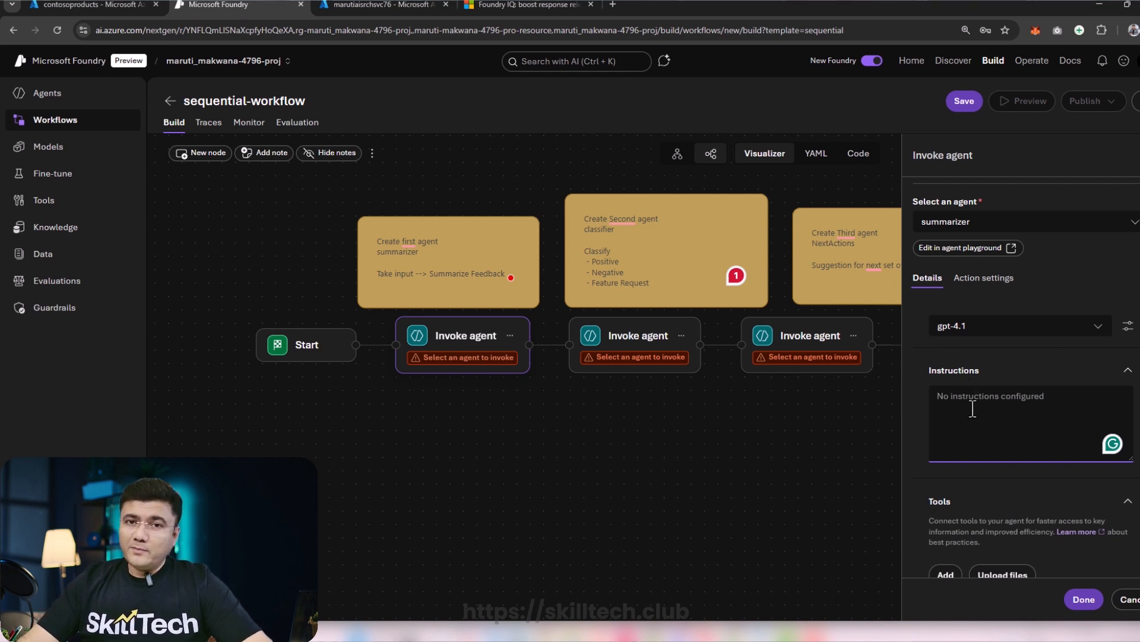
pyautogui.hotkey('ctrl', 'v')
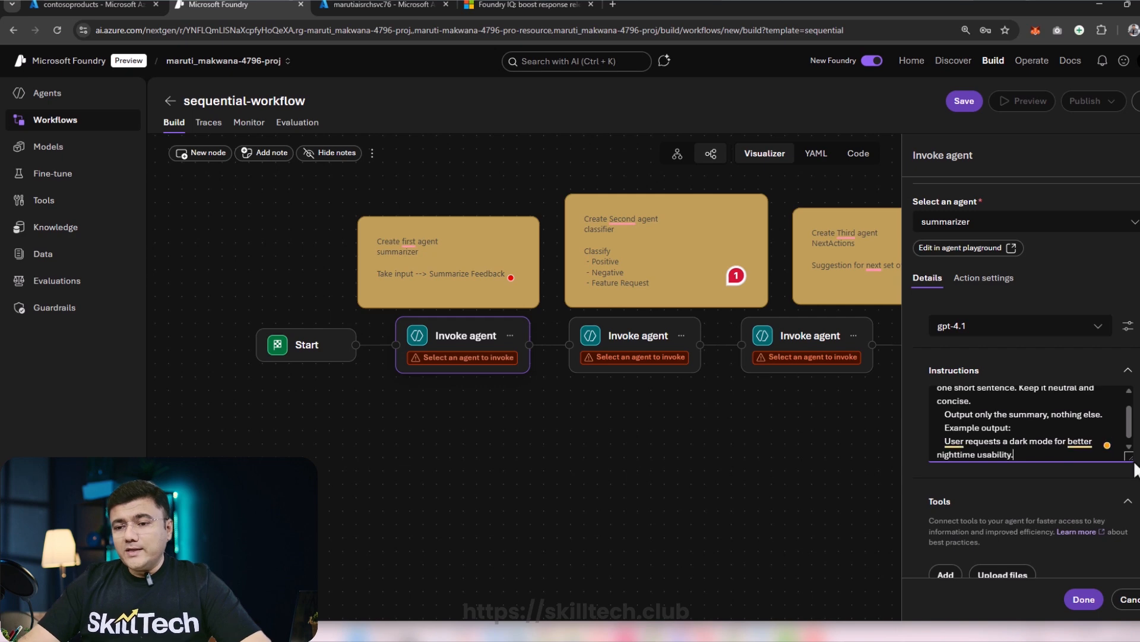
pyautogui.moveTo(1130, 465); pyautogui.dragTo(1115, 504)
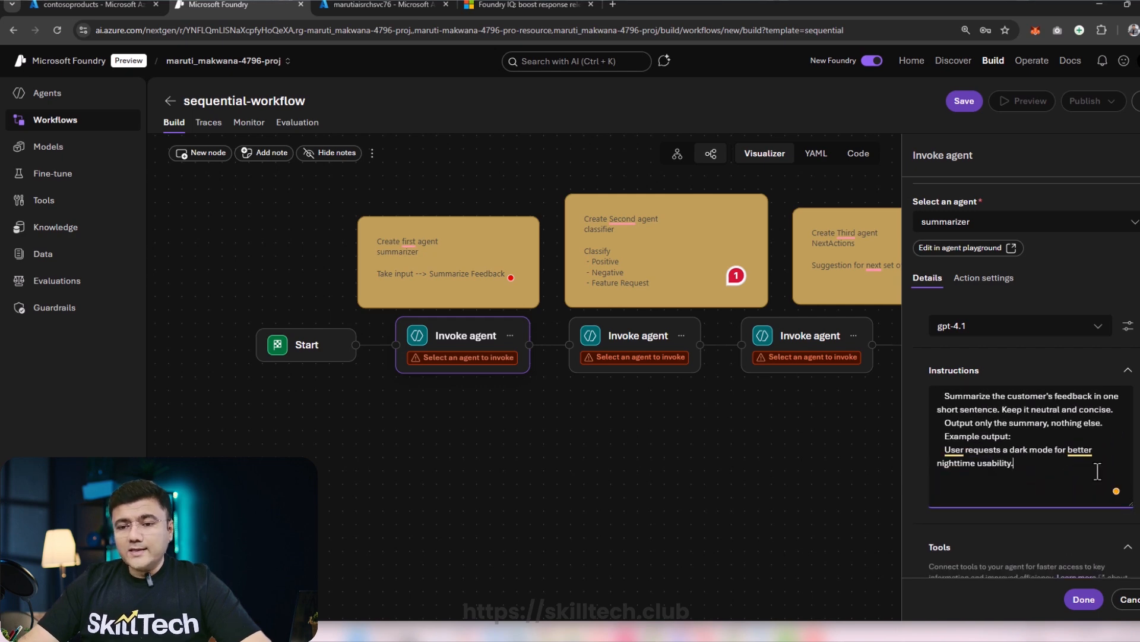
pyautogui.scroll(1, 1003, 438)
pyautogui.hotkey('ctrl', '1')
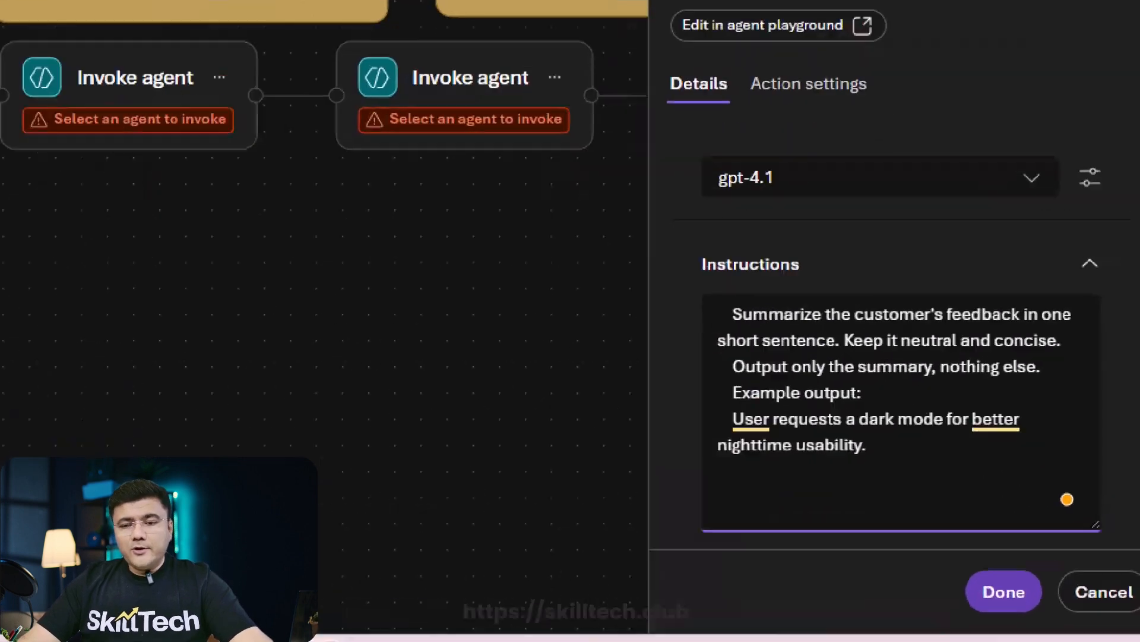
pyautogui.click(903, 306)
pyautogui.moveTo(923, 296); pyautogui.dragTo(987, 275)
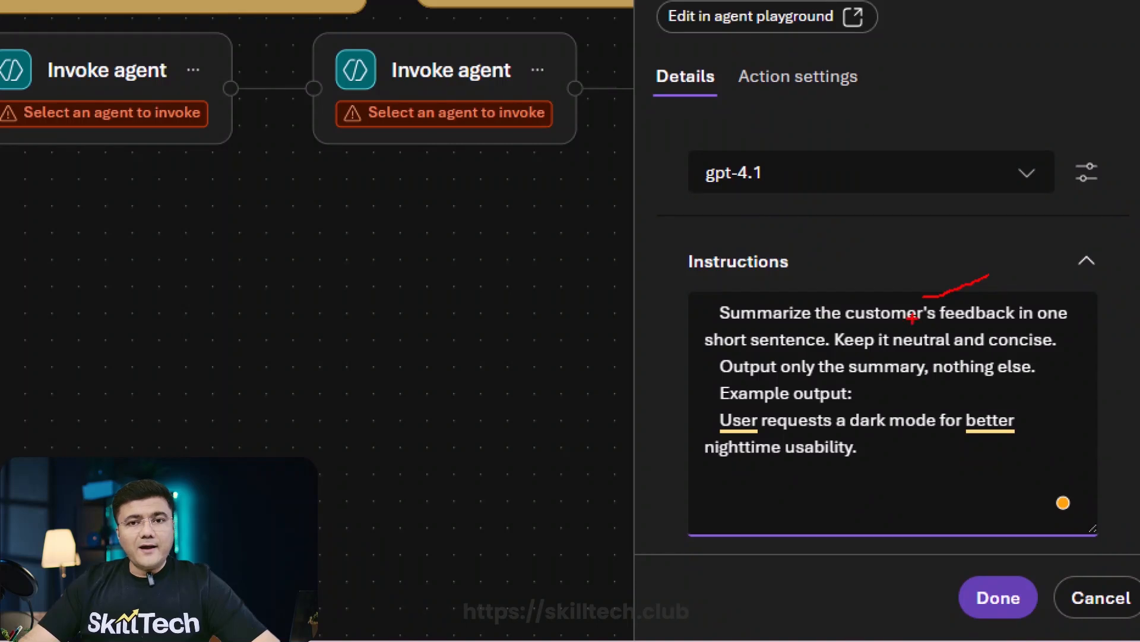
pyautogui.moveTo(749, 350); pyautogui.dragTo(796, 354)
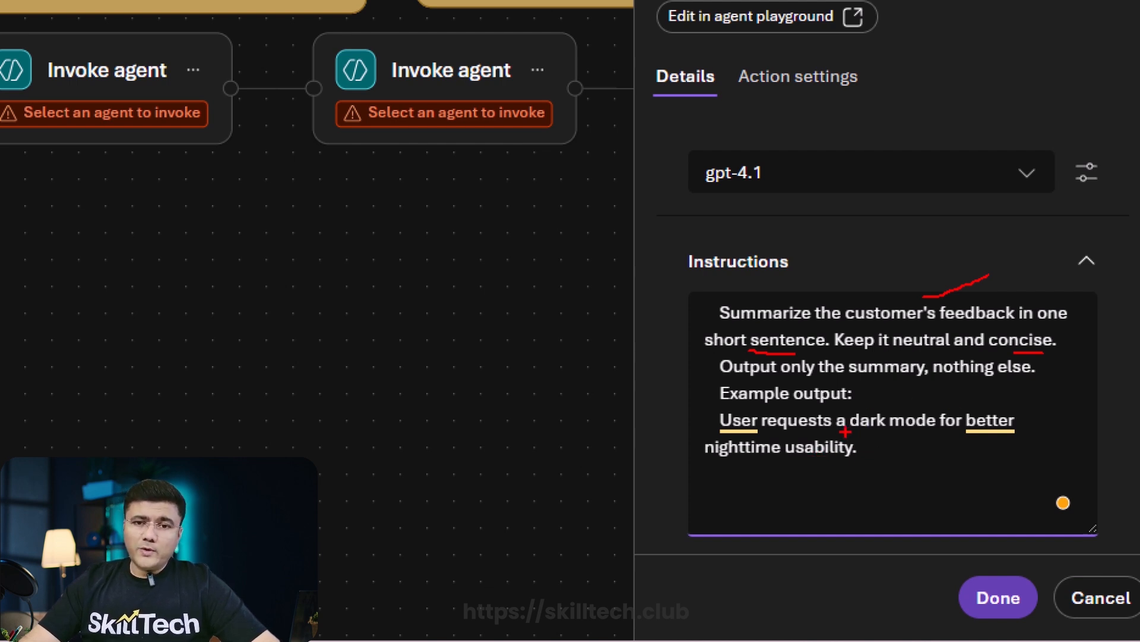
pyautogui.press('Escape')
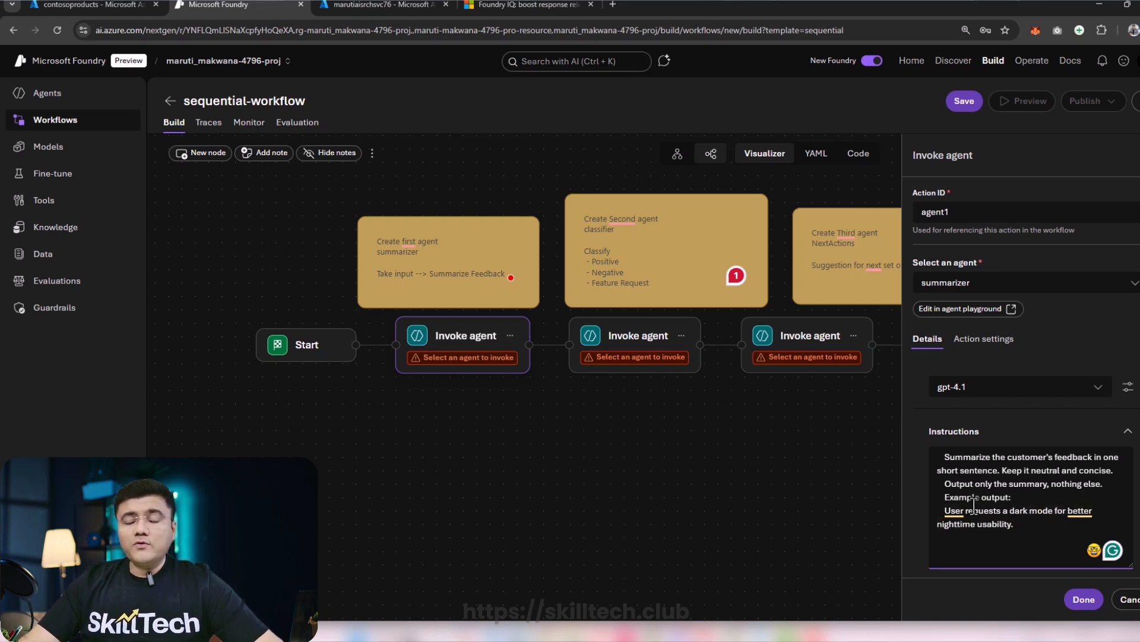
# - Review the summarizer's tools, knowledge, memory and guardrails settings and apply the node's configuration
pyautogui.scroll(-5, 1042, 493)
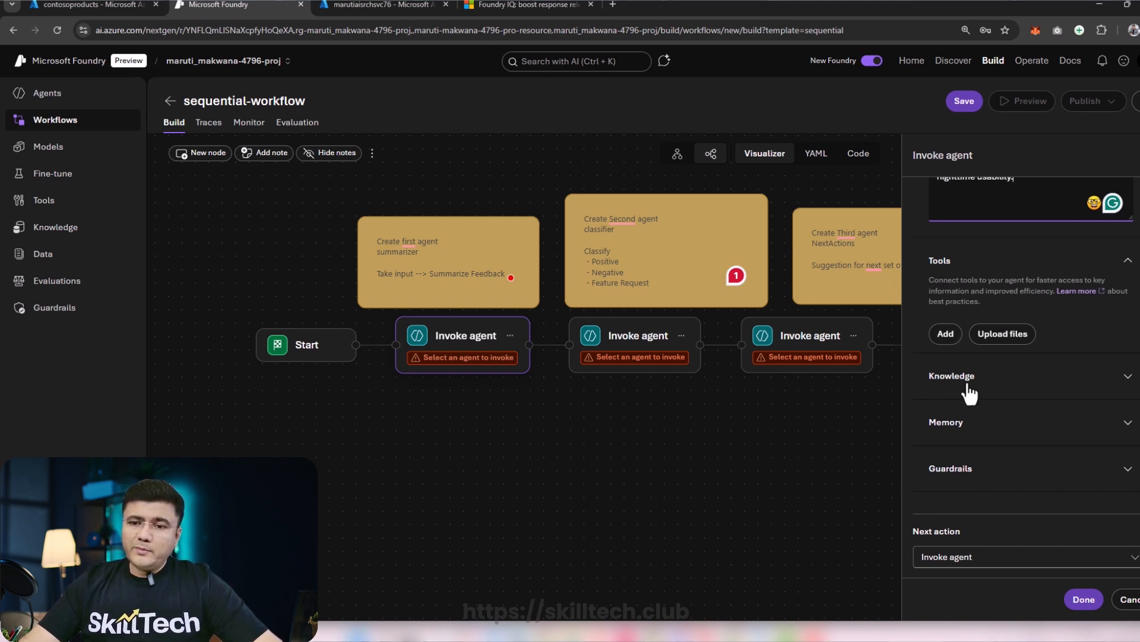
pyautogui.scroll(1, 968, 380)
pyautogui.scroll(-1, 1010, 392)
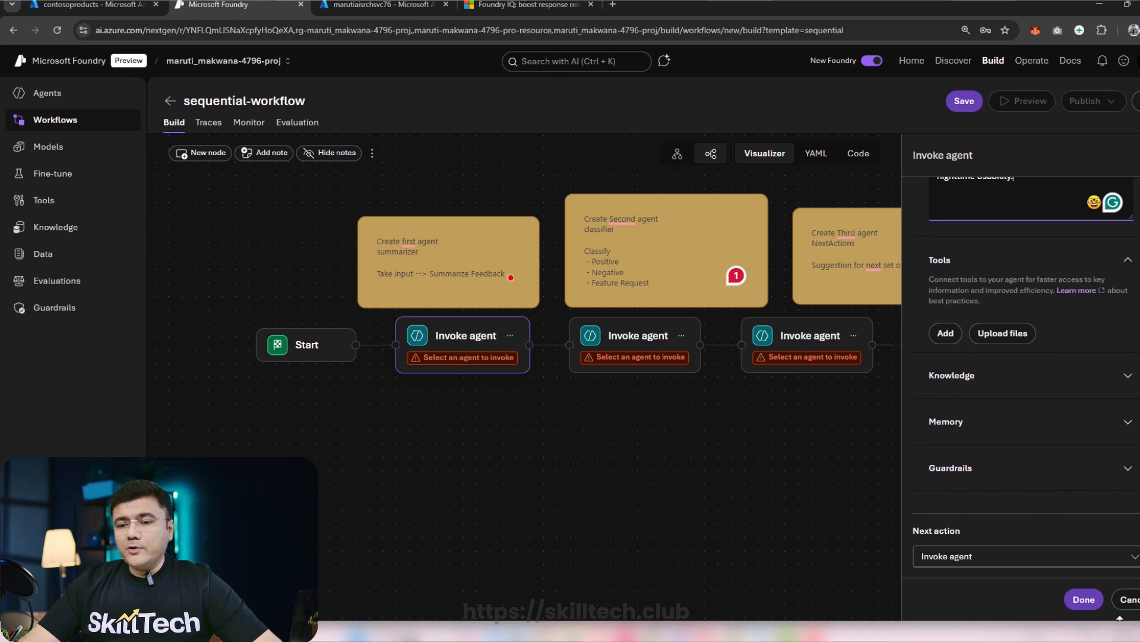
pyautogui.click(1084, 600)
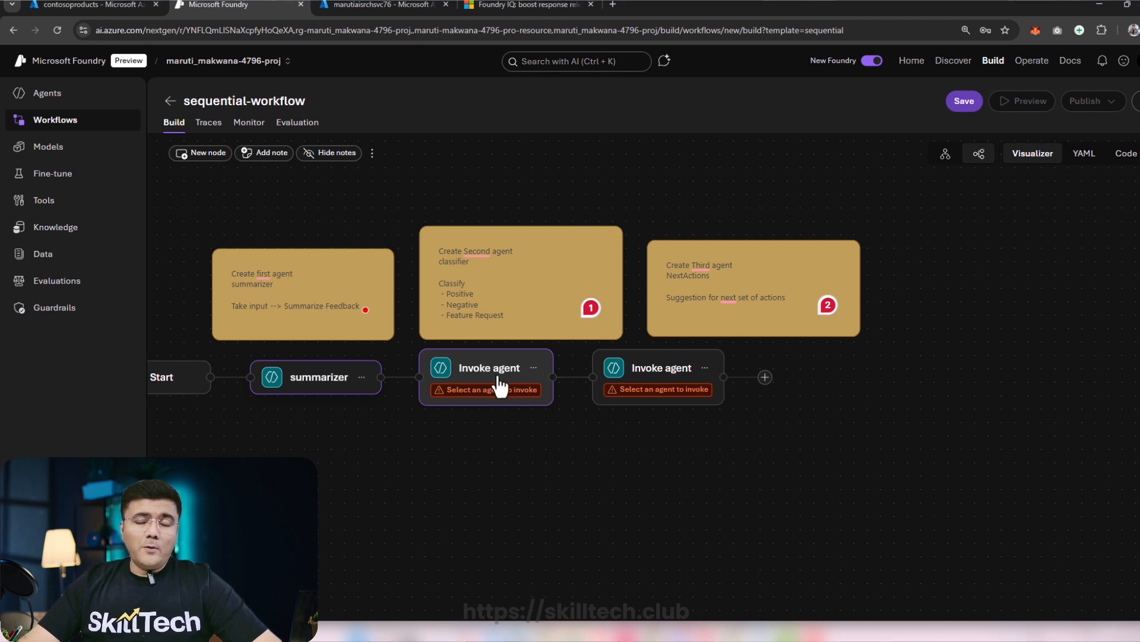
# - Insert an If/Else condition between the summarizer node and the second Invoke agent node
pyautogui.moveTo(397, 380)
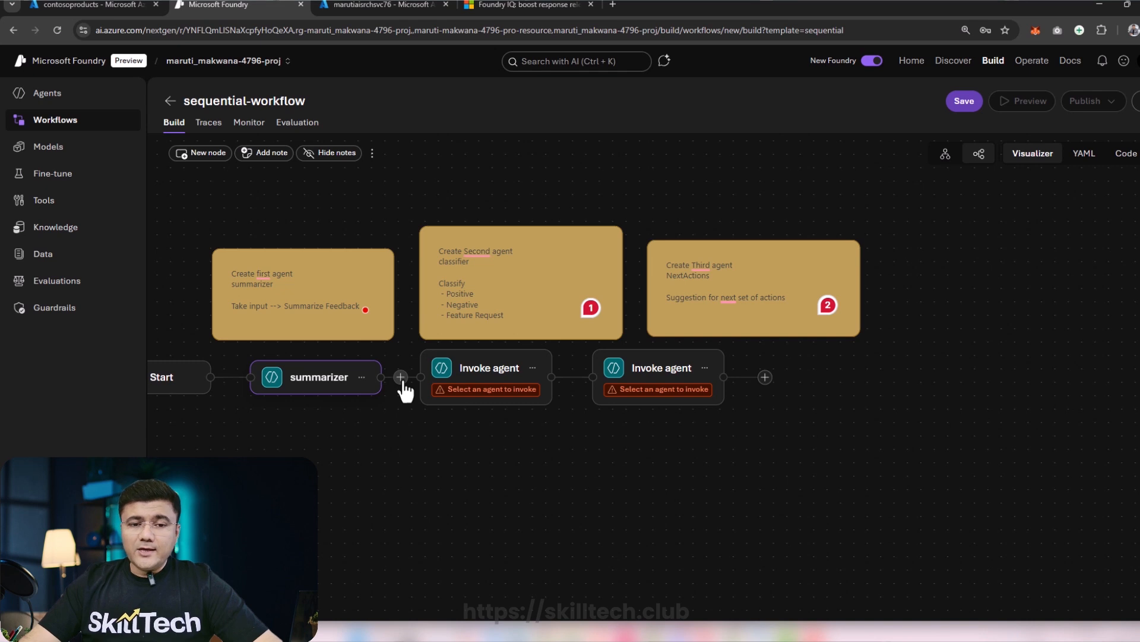
pyautogui.click(401, 377)
pyautogui.scroll(-2, 510, 408)
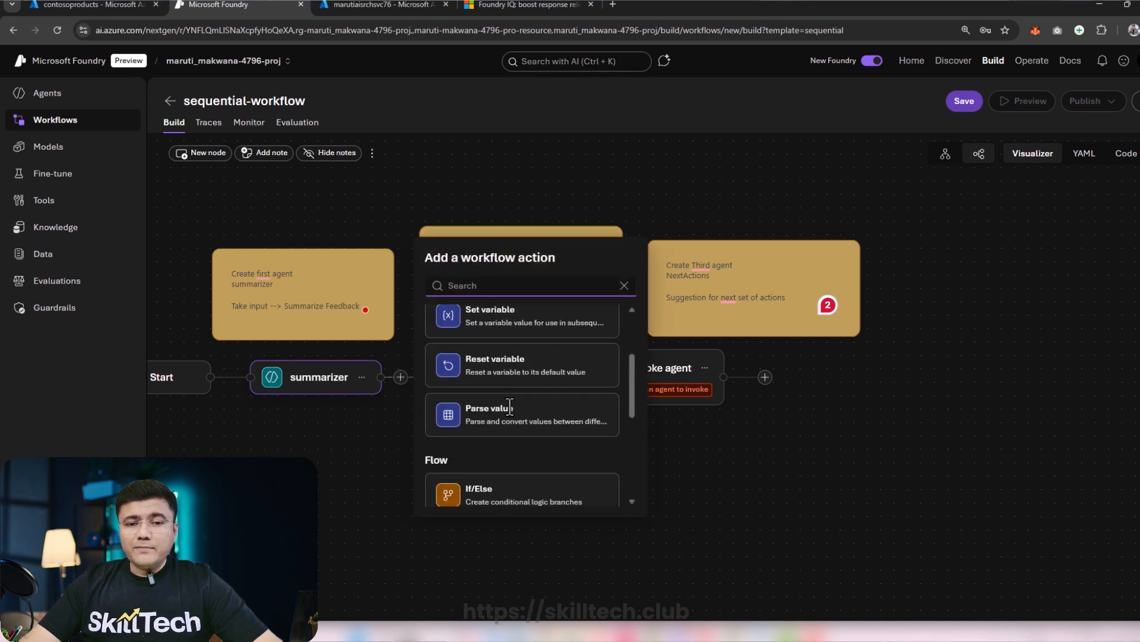
pyautogui.scroll(2, 510, 407)
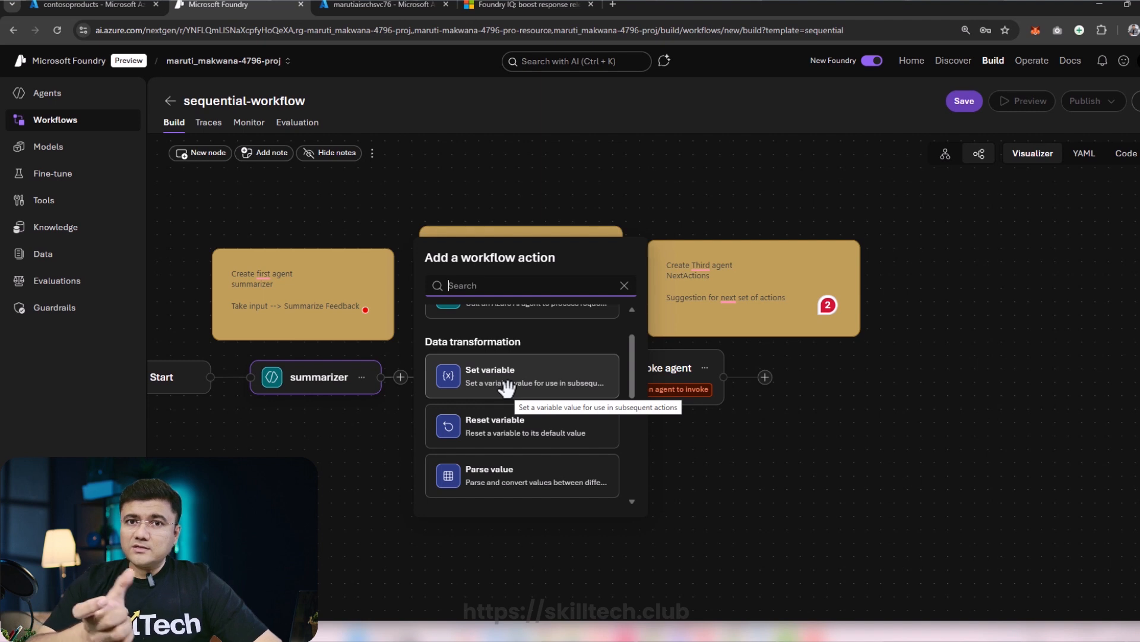
pyautogui.scroll(-3, 506, 415)
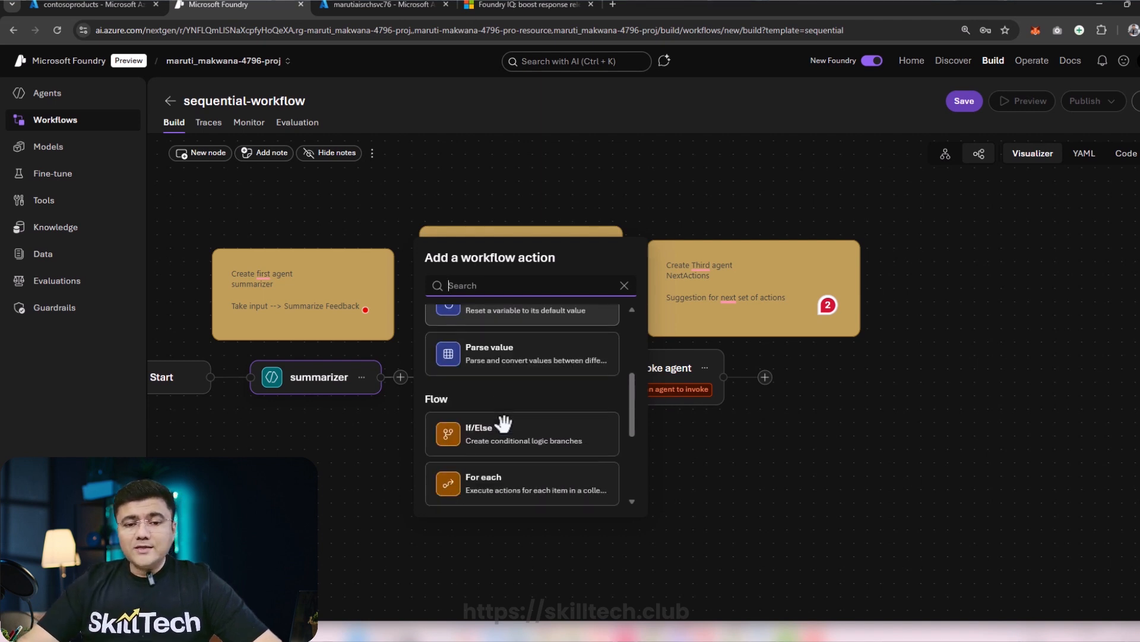
pyautogui.click(509, 372)
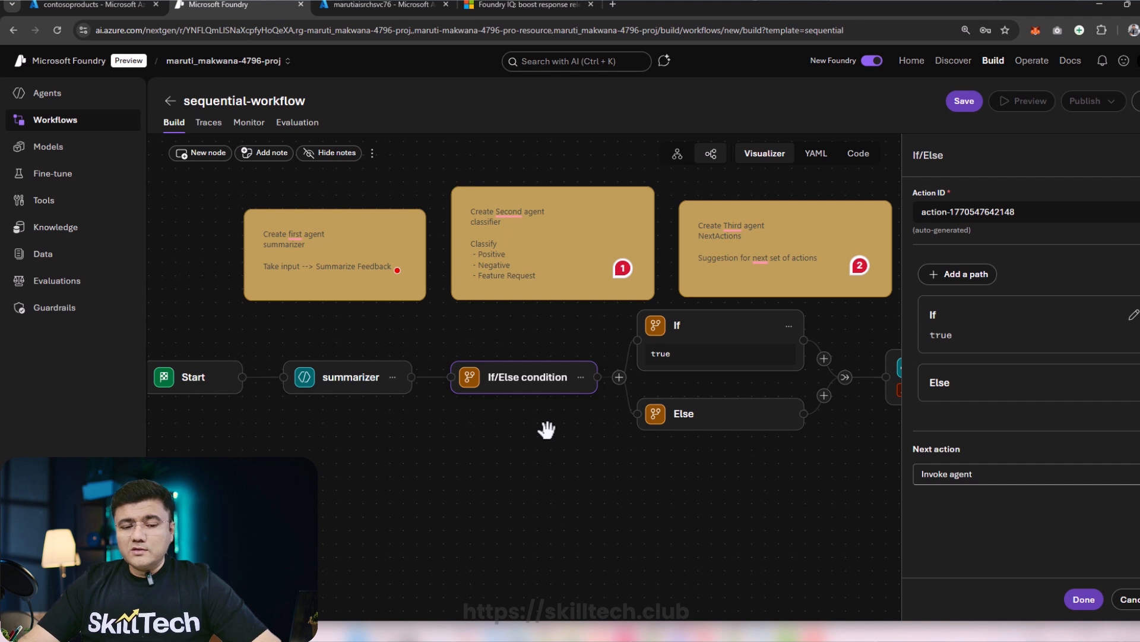
# - Delete the If/Else condition that follows the summarizer node
pyautogui.press('BackSpace')
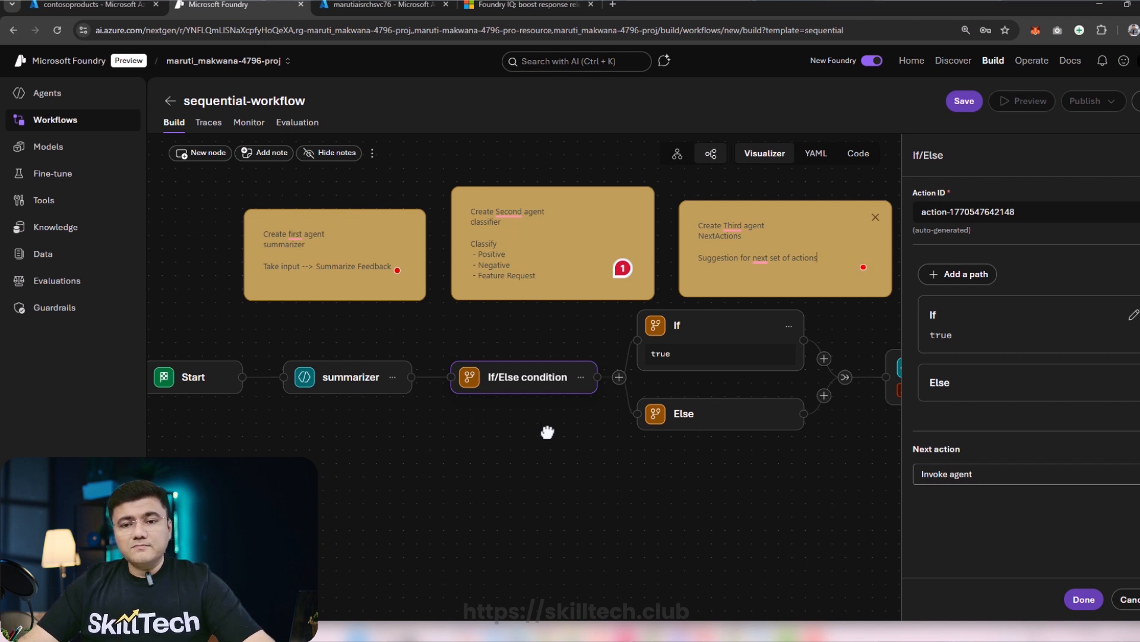
pyautogui.click(754, 337)
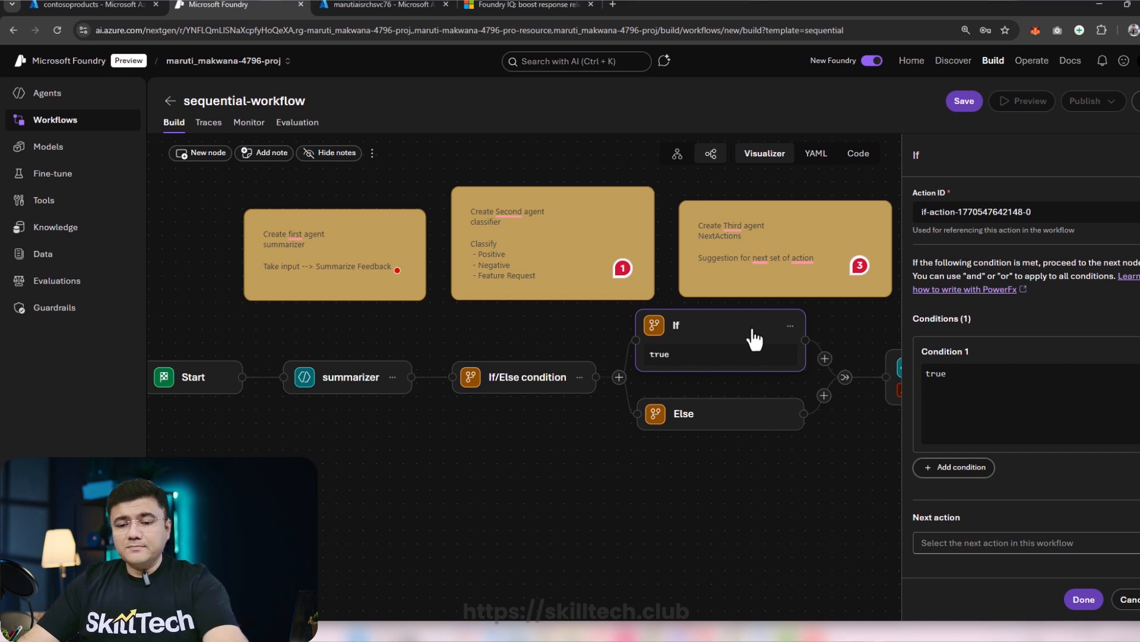
pyautogui.click(790, 326)
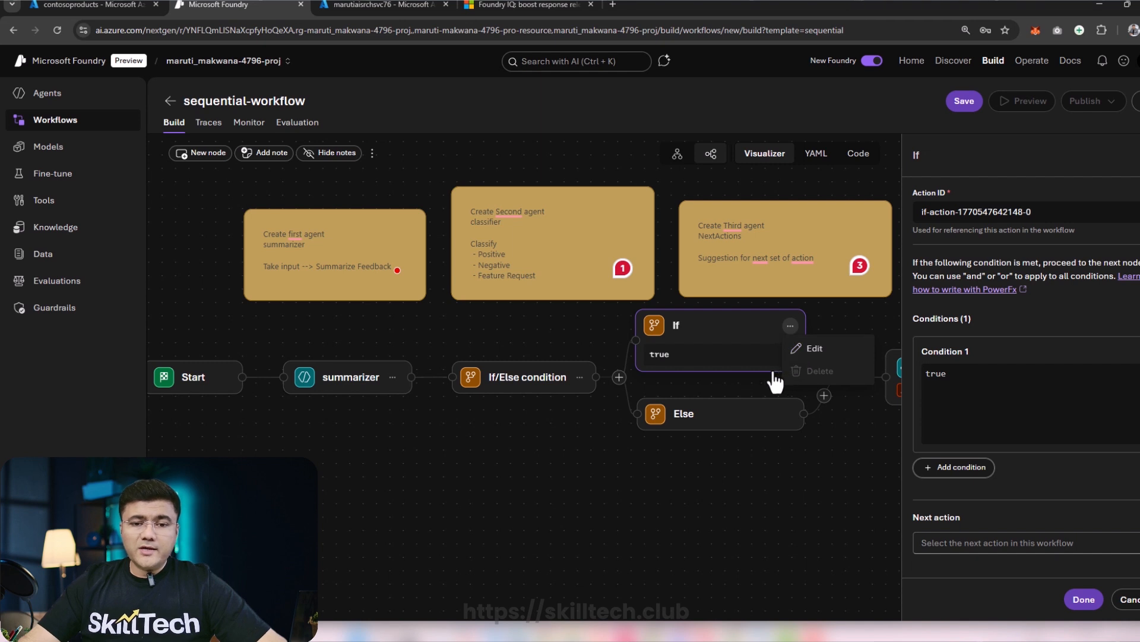
pyautogui.click(580, 379)
pyautogui.click(580, 379)
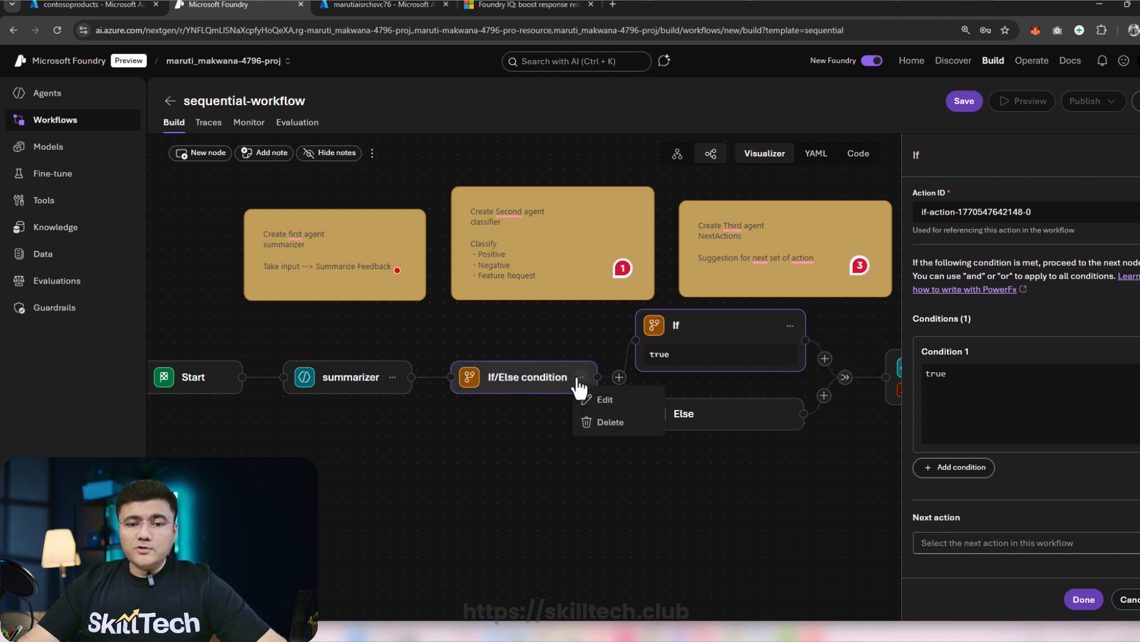
pyautogui.click(603, 423)
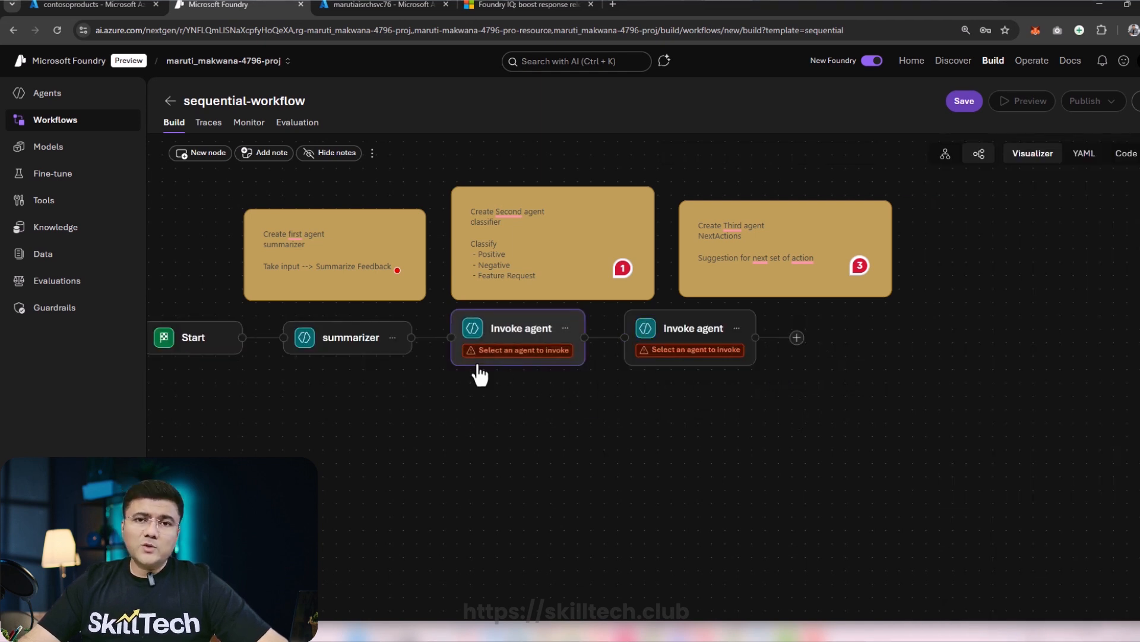
# - Create a new agent named "classifier" for the Invoke agent node after the summarizer
pyautogui.click(522, 344)
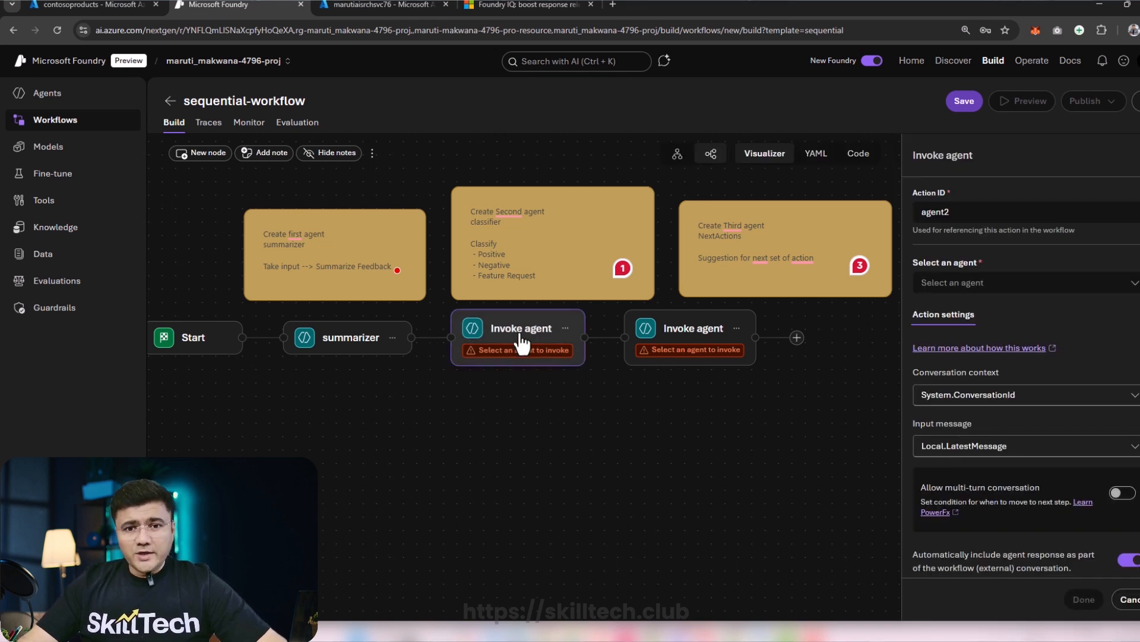
pyautogui.click(1132, 285)
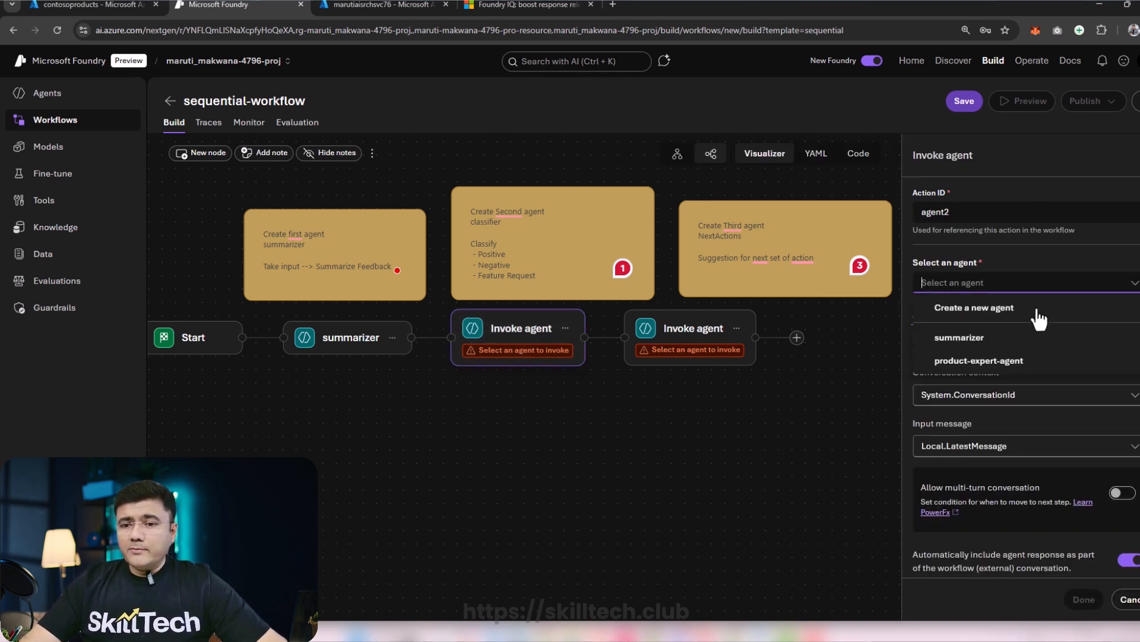
pyautogui.click(1010, 315)
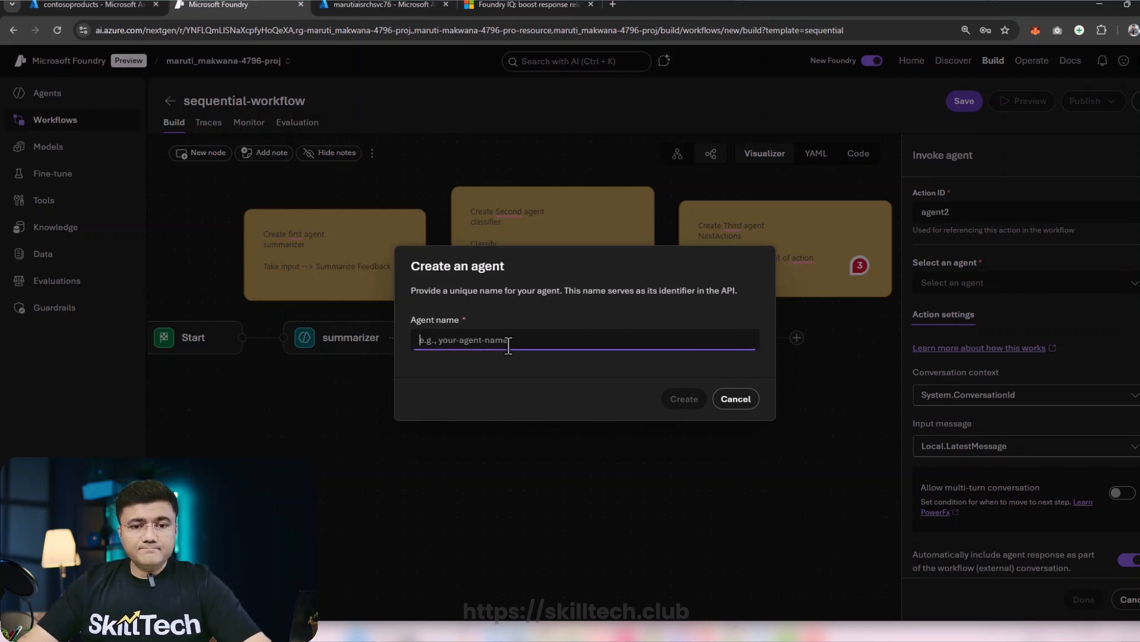
pyautogui.write('classifier')
pyautogui.click(689, 399)
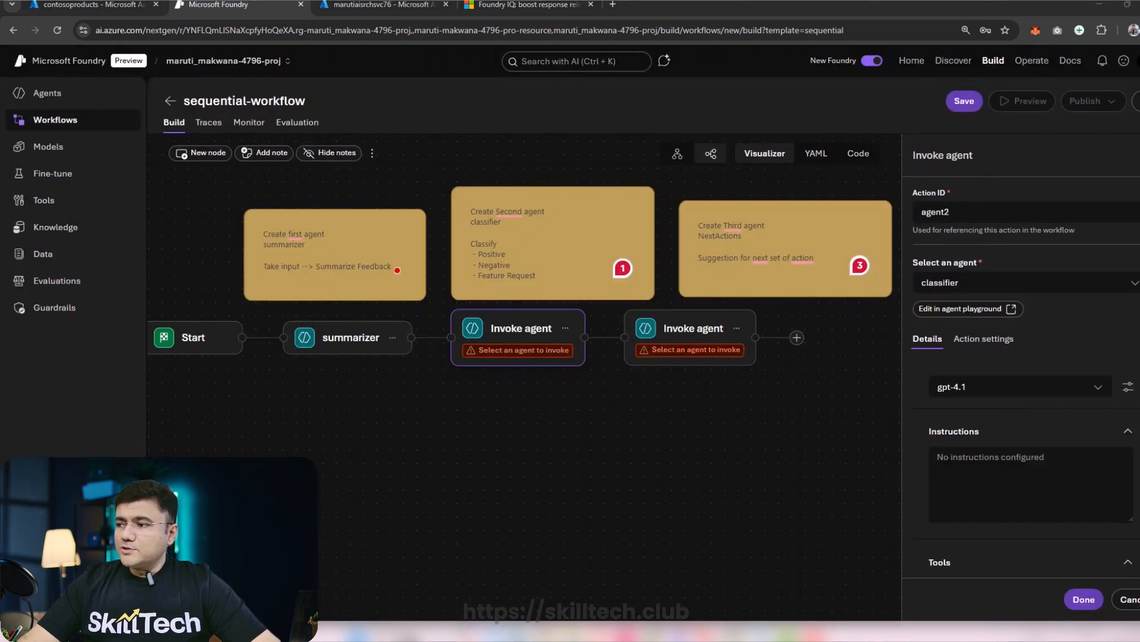
# - Instruct the classifier to label the feedback summary Positive, Negative, or Feature request, outputting only the classification with "Feature request" as example, and apply the configuration
pyautogui.click(958, 461)
pyautogui.write('You will receive a summary of customer feedback. Classify it as one of the following: Positive, Negative, or Feature request.   Output only the classification, nothing else.   Example output:   Feature request')
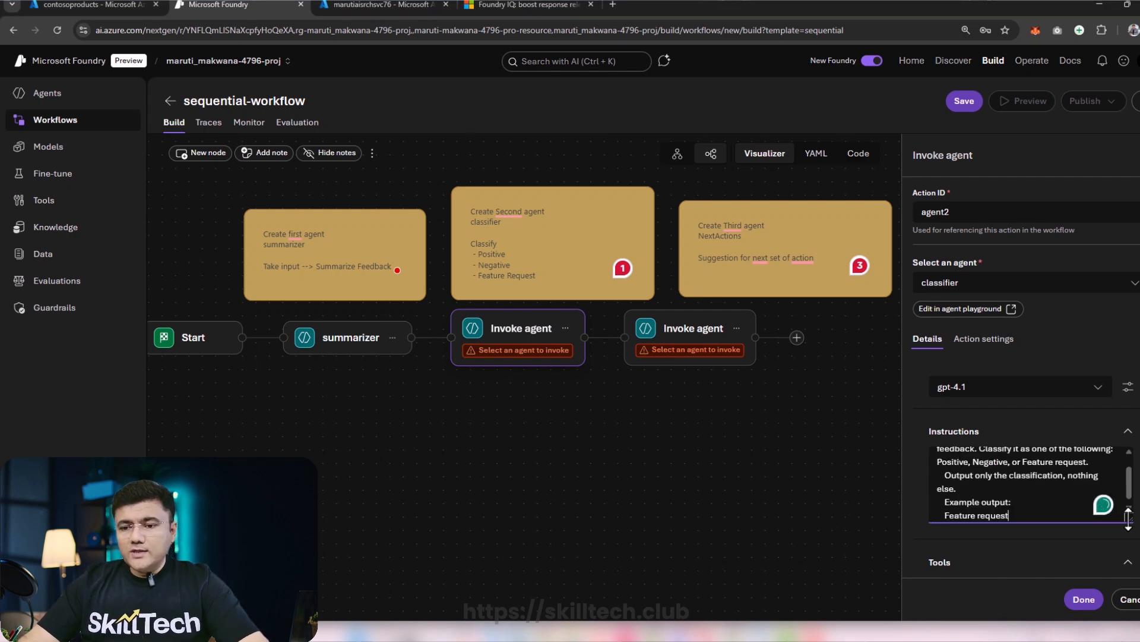
pyautogui.moveTo(1131, 521); pyautogui.dragTo(1131, 550)
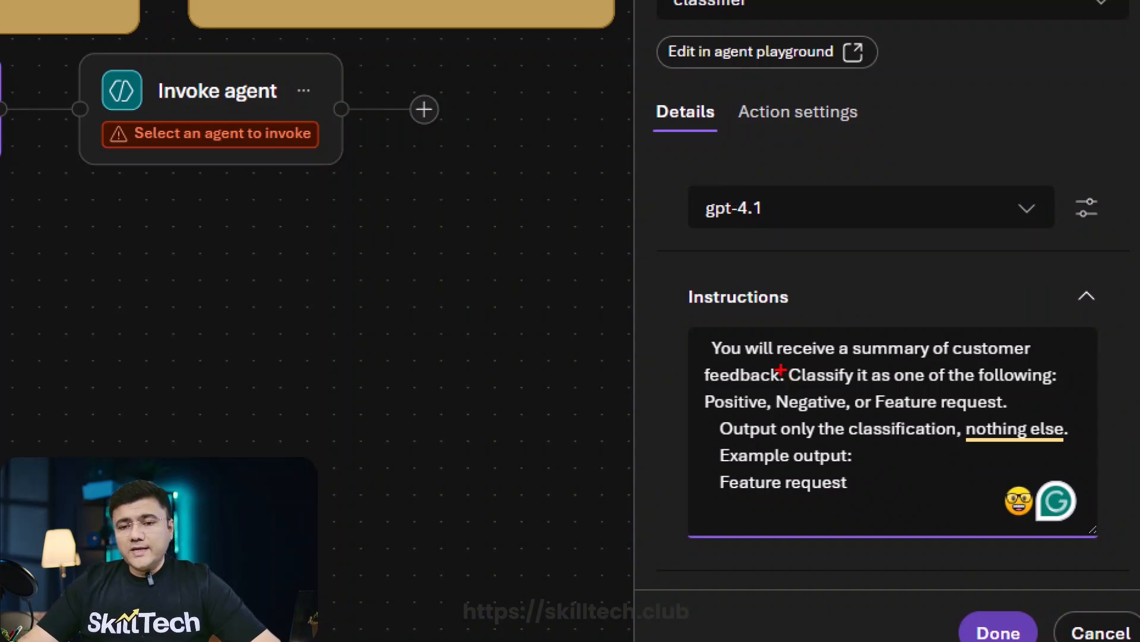
pyautogui.moveTo(919, 336); pyautogui.dragTo(949, 317)
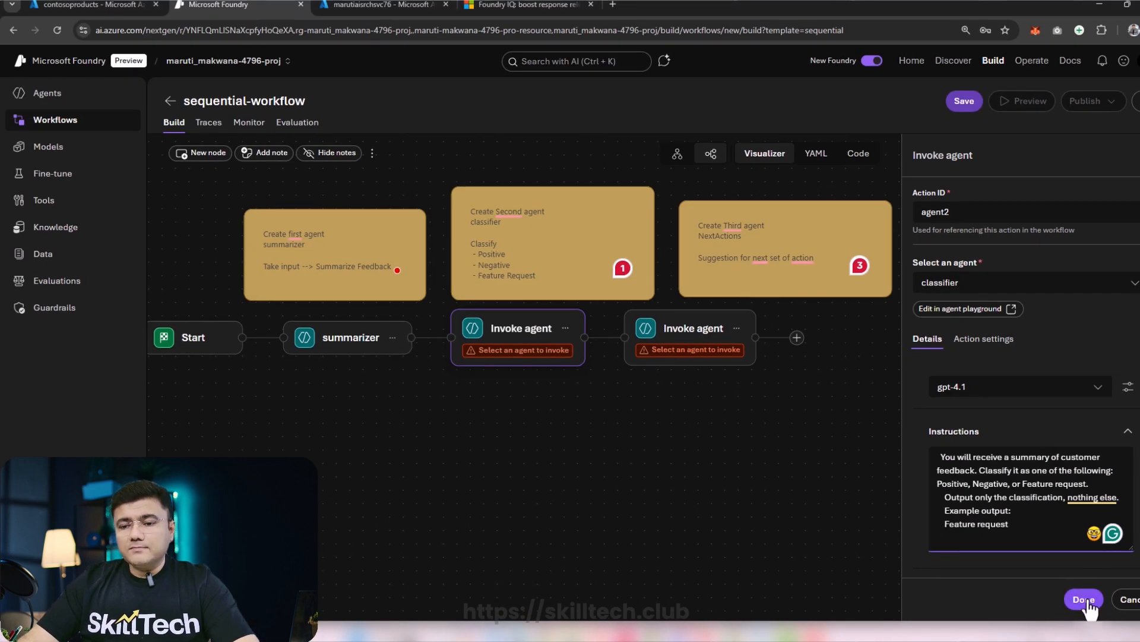
pyautogui.click(1010, 631)
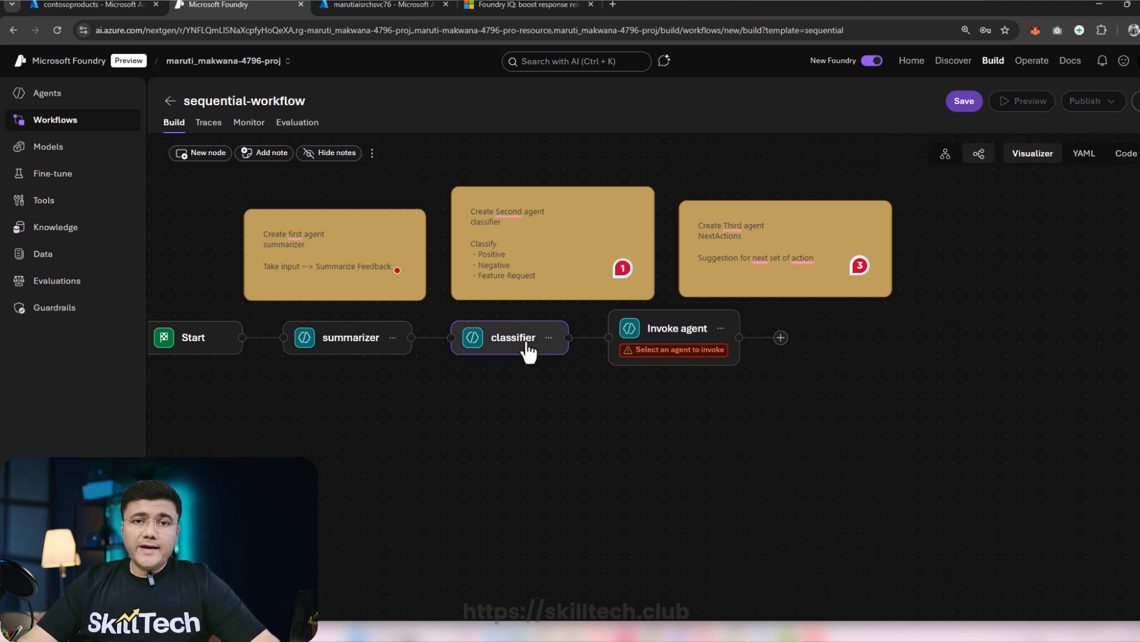
# - Create a new agent named "nextactions" for the Invoke agent node after the classifier
pyautogui.click(671, 339)
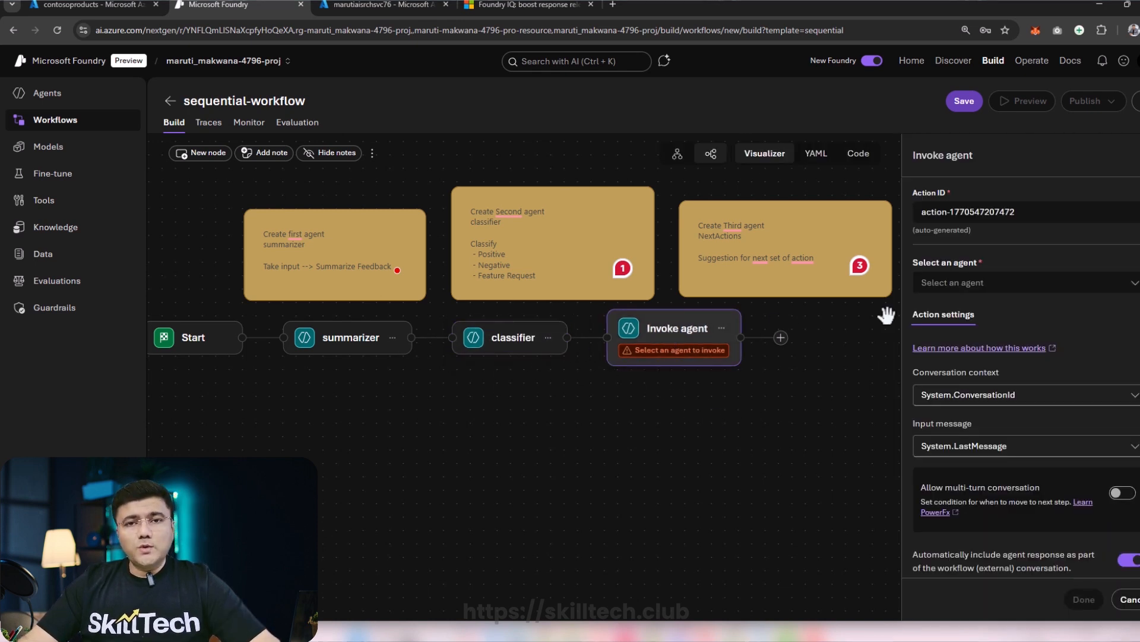
pyautogui.click(1021, 284)
pyautogui.click(983, 323)
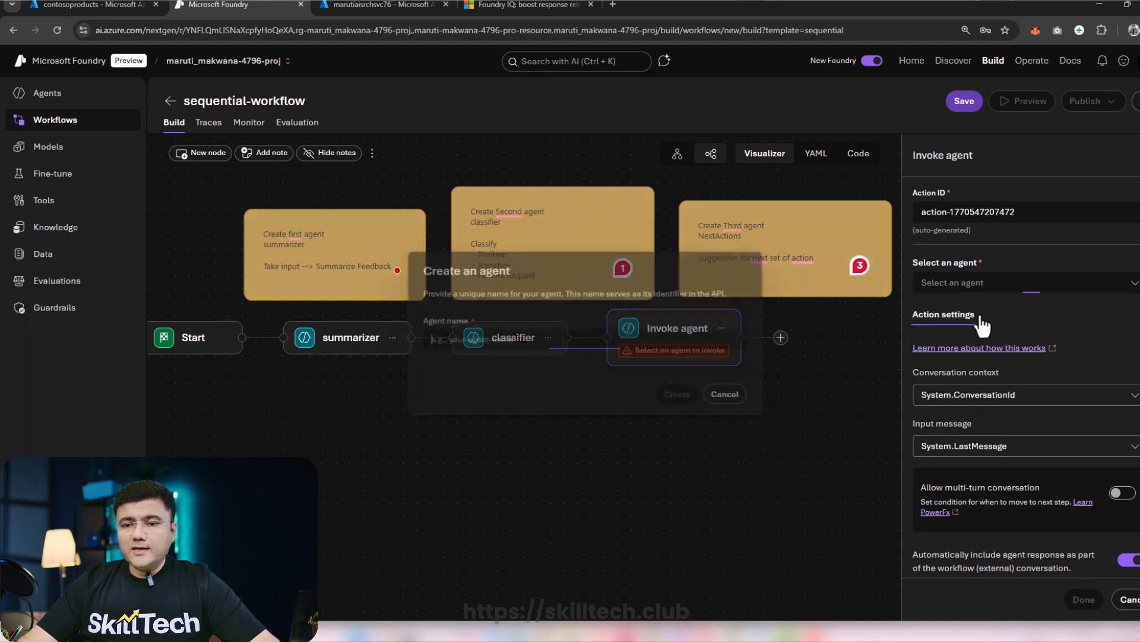
pyautogui.click(498, 339)
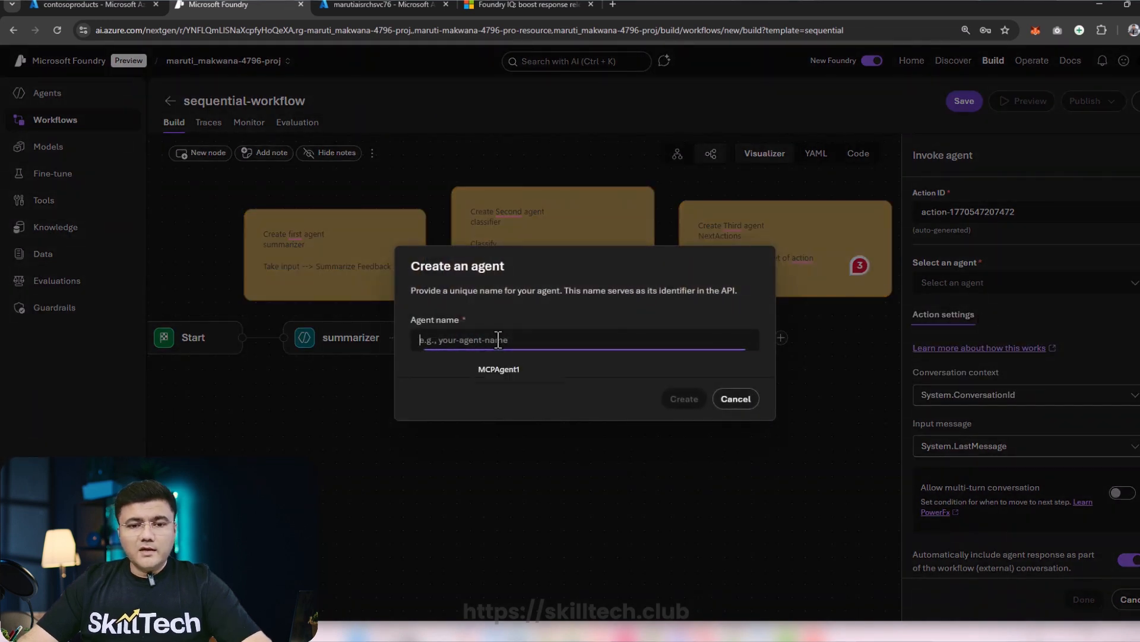
pyautogui.write('next')
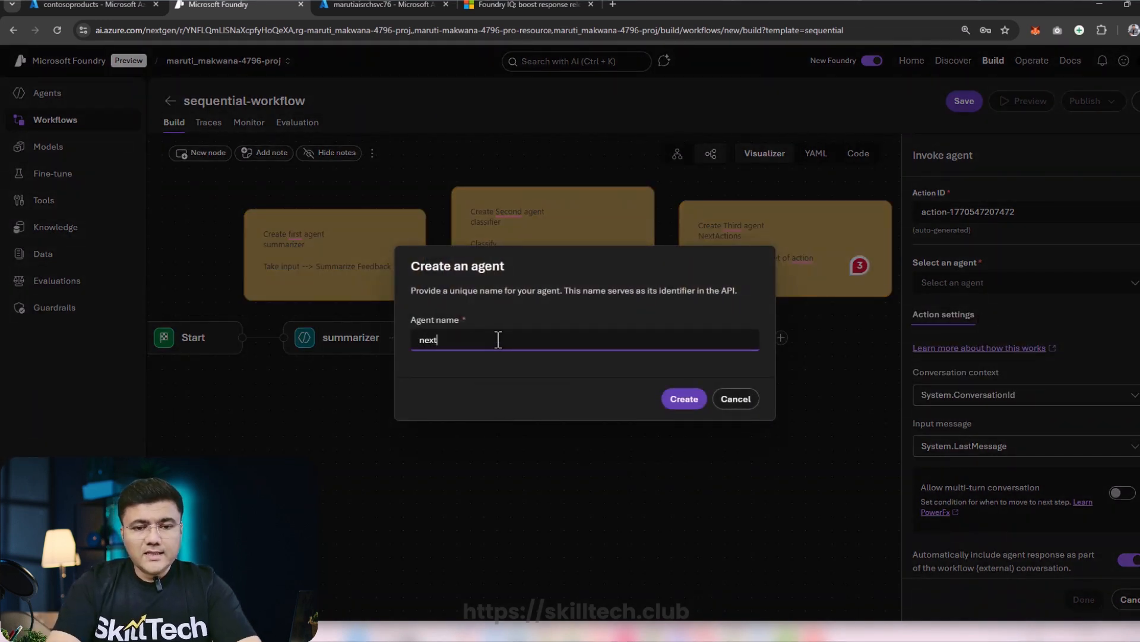
pyautogui.write('actions')
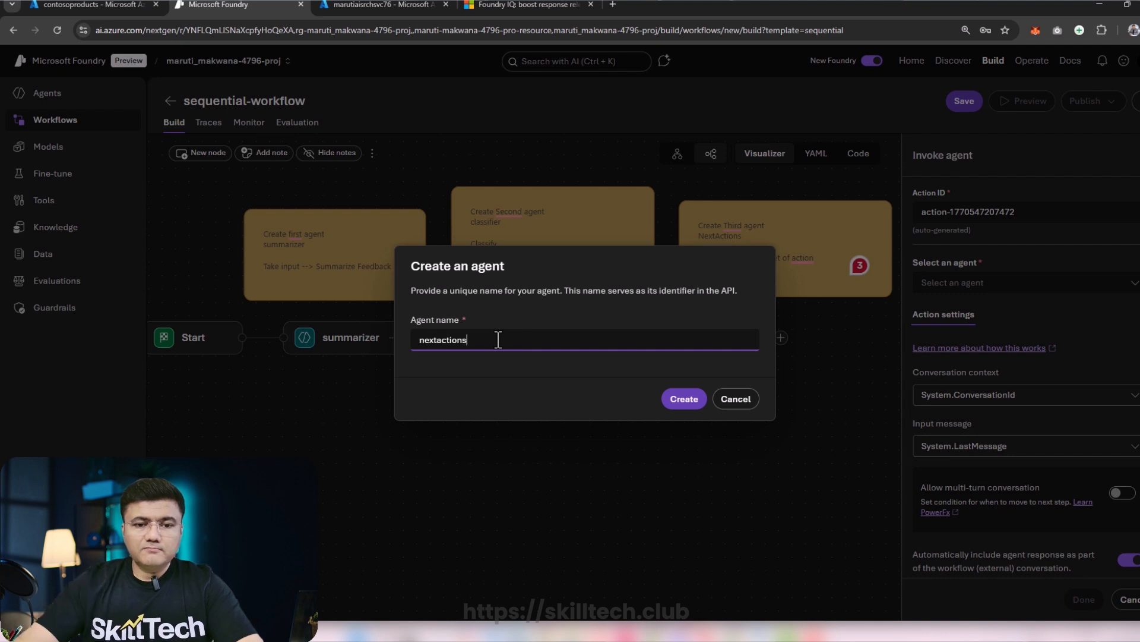
pyautogui.click(676, 398)
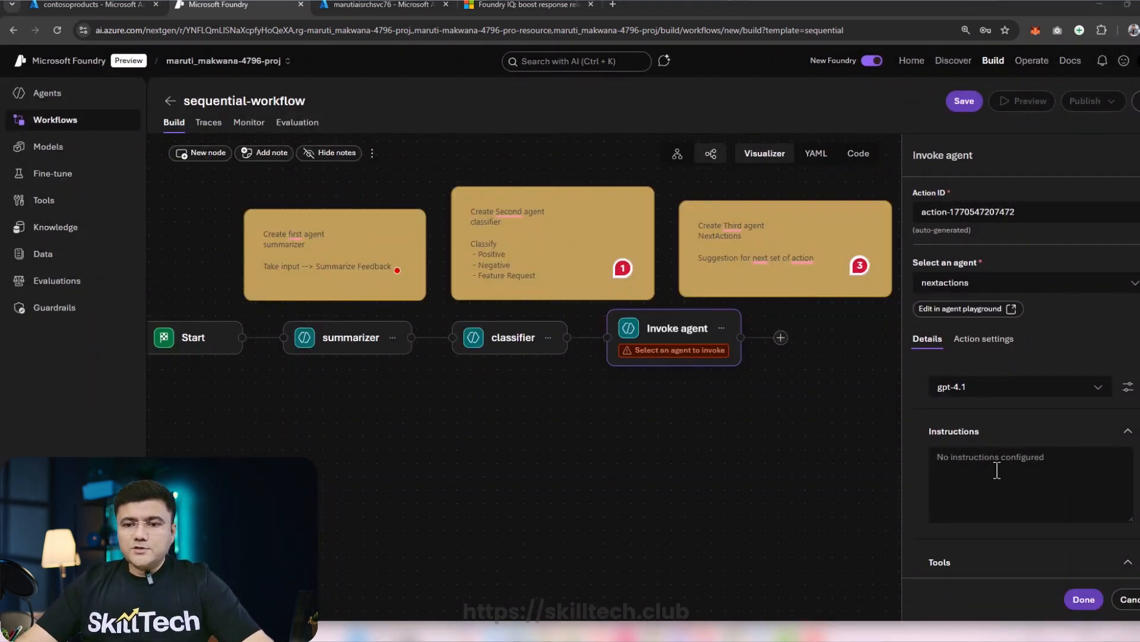
# - Instruct nextactions to suggest only one short next action from the summary and classification, with "Log as enhancement request for product backlog." as example, and apply the configuration
pyautogui.click(998, 469)
pyautogui.hotkey('ctrl', 'v')
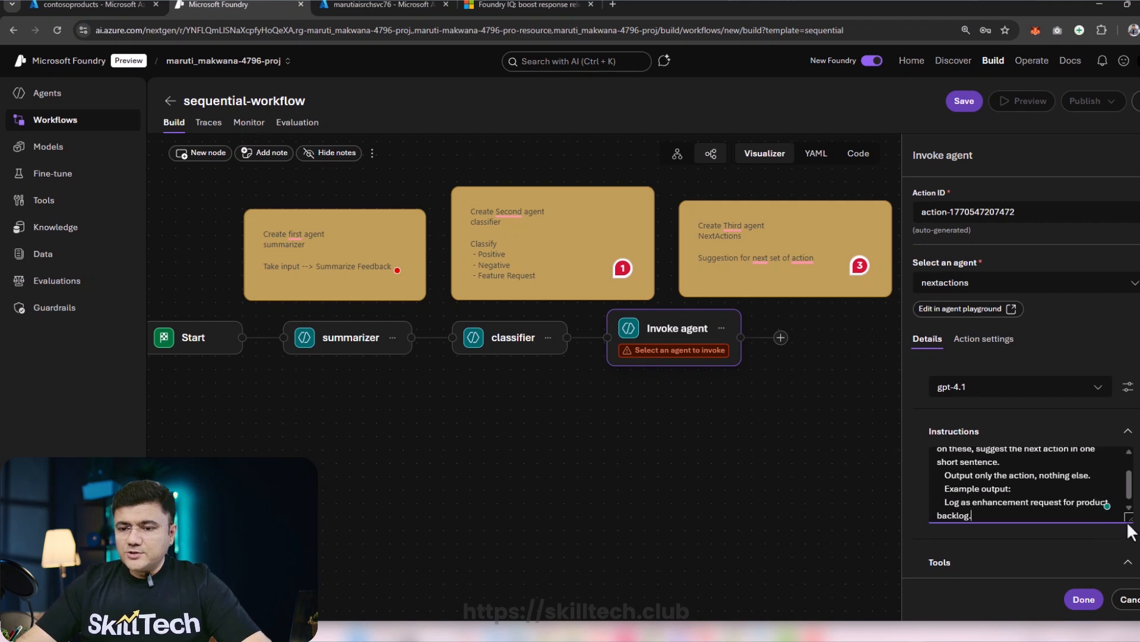
pyautogui.moveTo(1128, 519); pyautogui.dragTo(1128, 574)
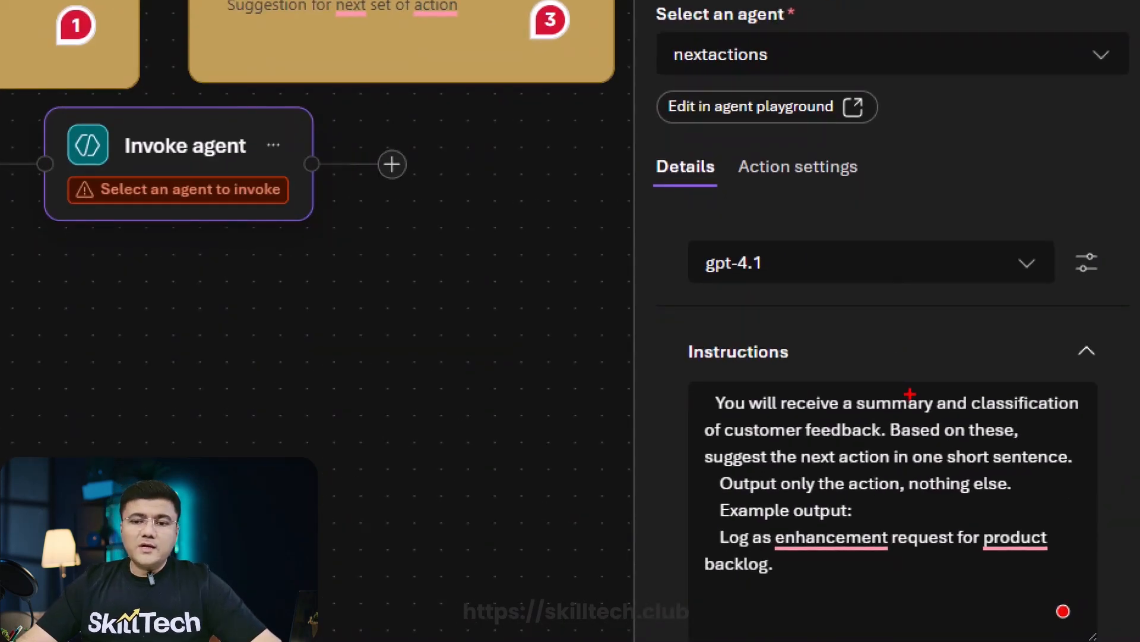
pyautogui.moveTo(815, 441); pyautogui.dragTo(853, 441)
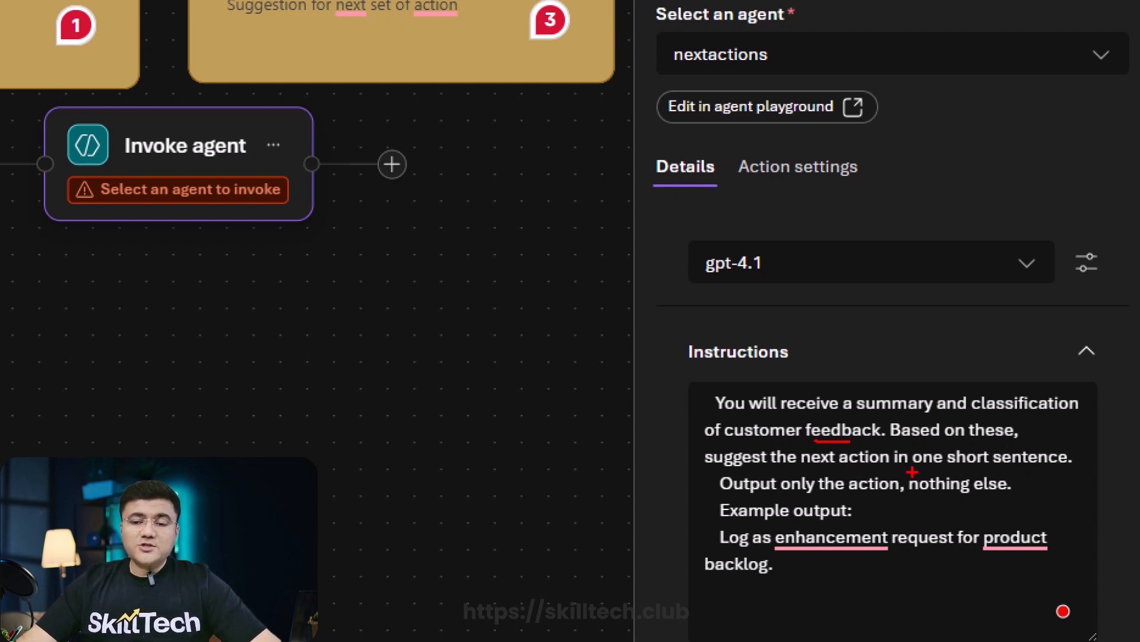
pyautogui.moveTo(972, 472); pyautogui.dragTo(1004, 472)
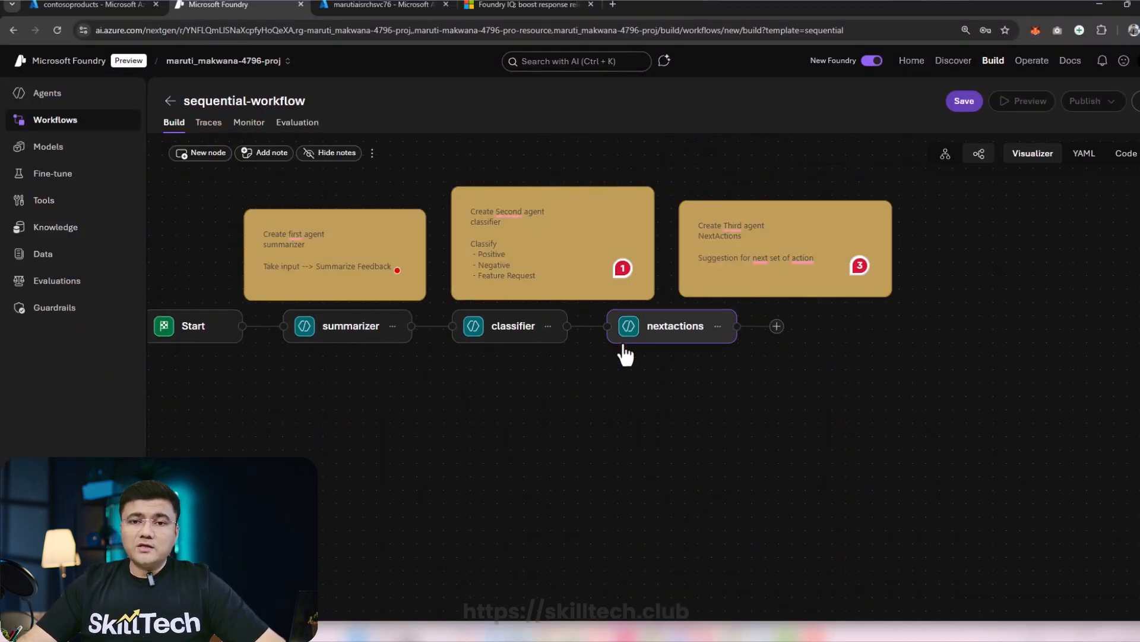
# - Add an End action after the nextactions node to close the workflow
pyautogui.click(777, 326)
pyautogui.scroll(-6, 889, 362)
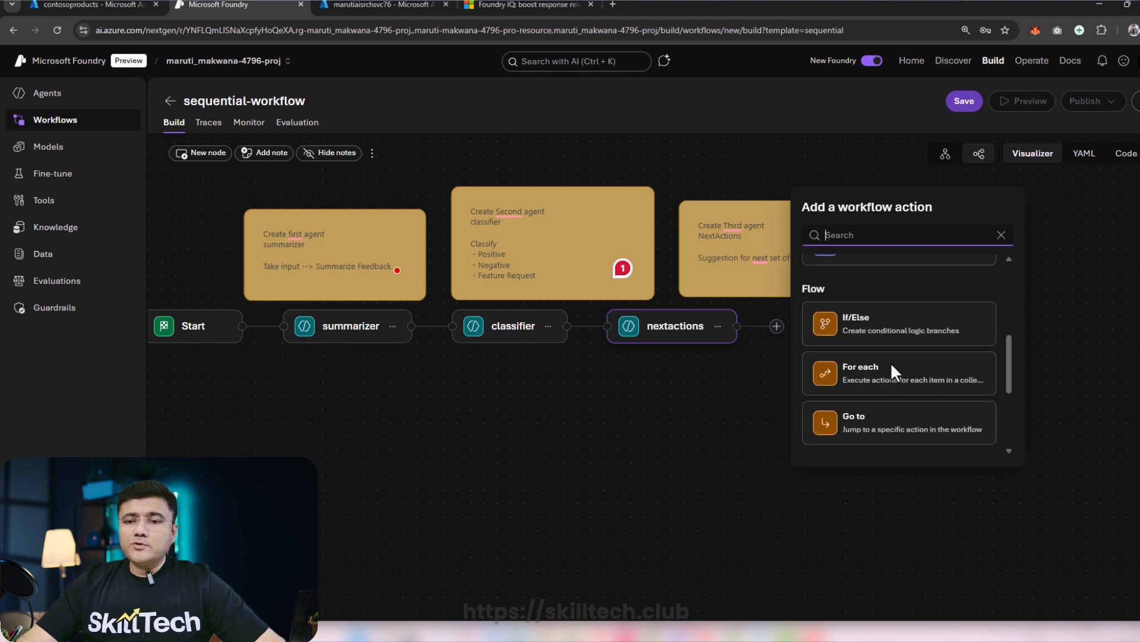
pyautogui.click(876, 427)
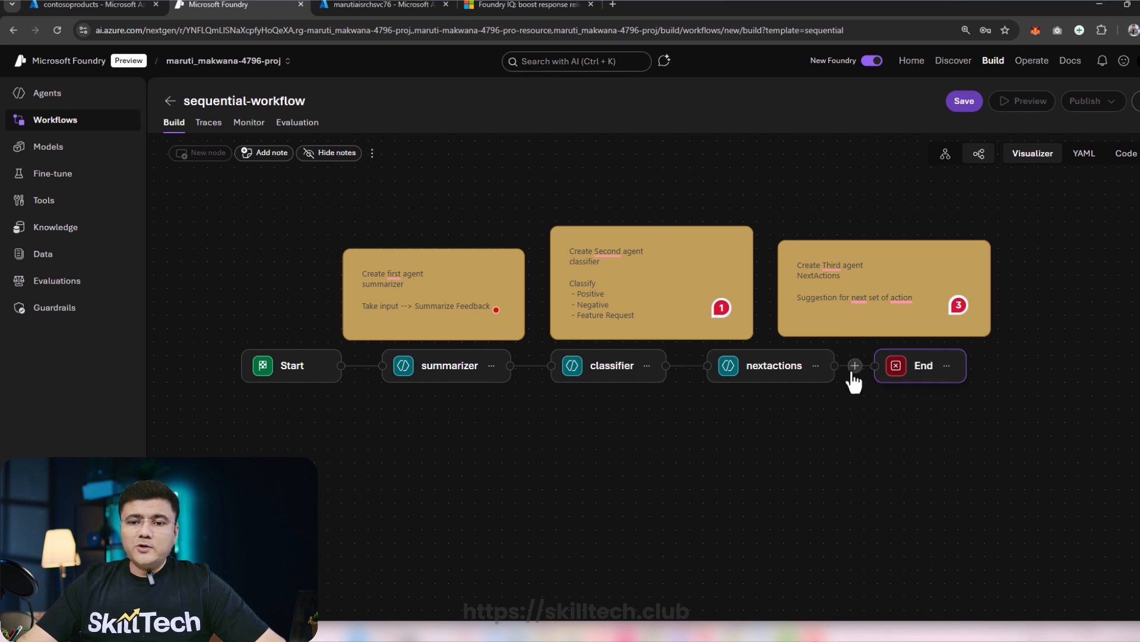
pyautogui.moveTo(528, 373)
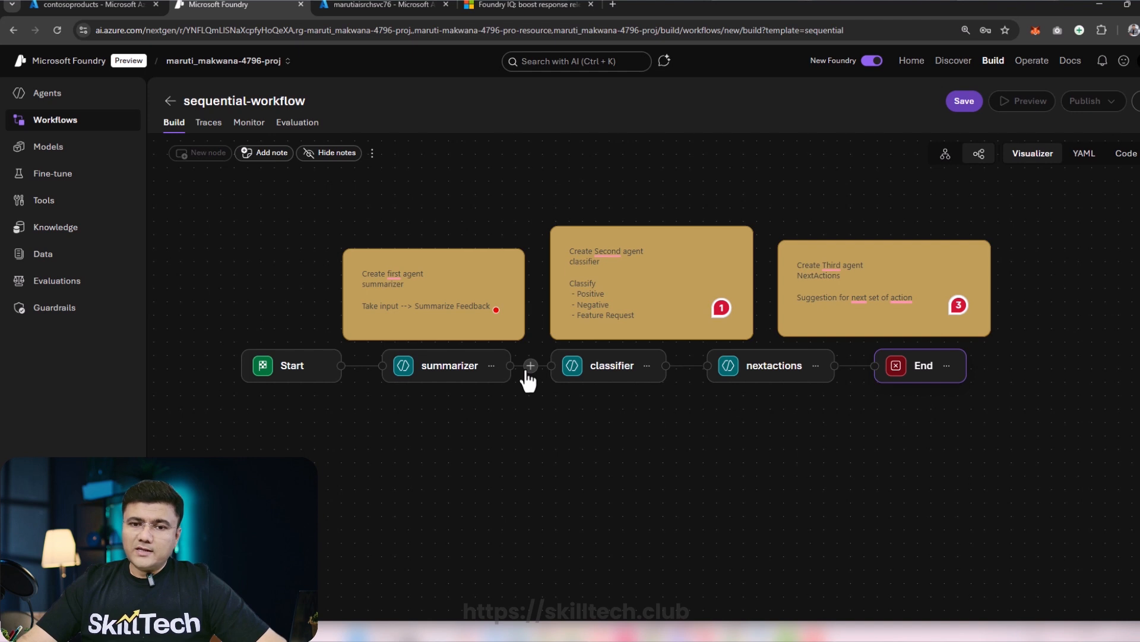
pyautogui.click(436, 248)
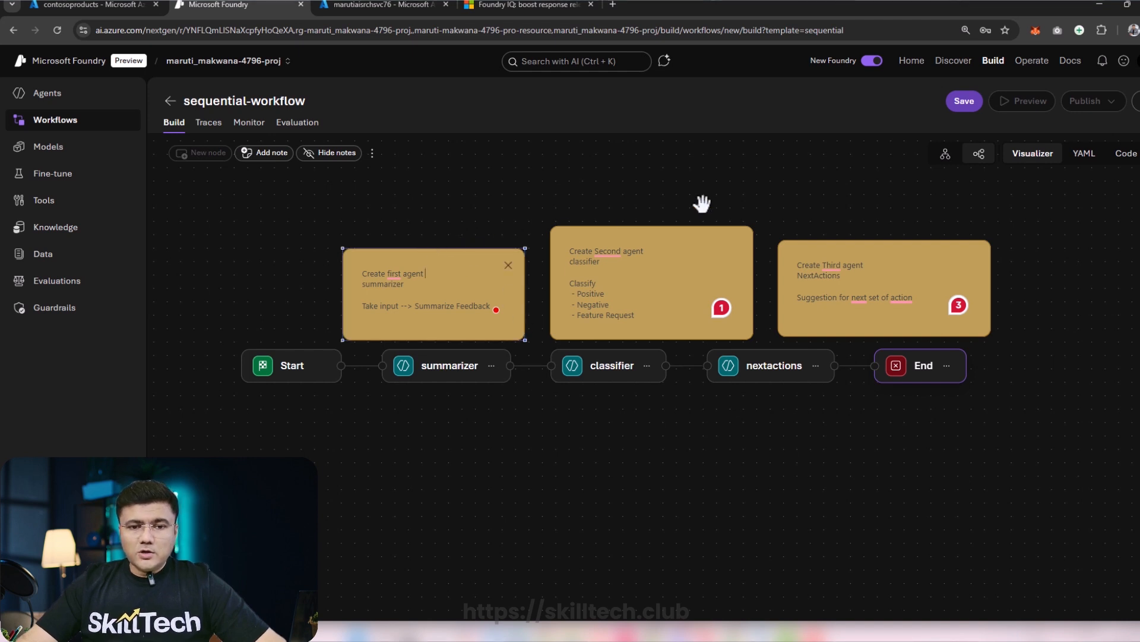
# - Save the workflow under the name "Feedback-review-wf"
pyautogui.click(964, 102)
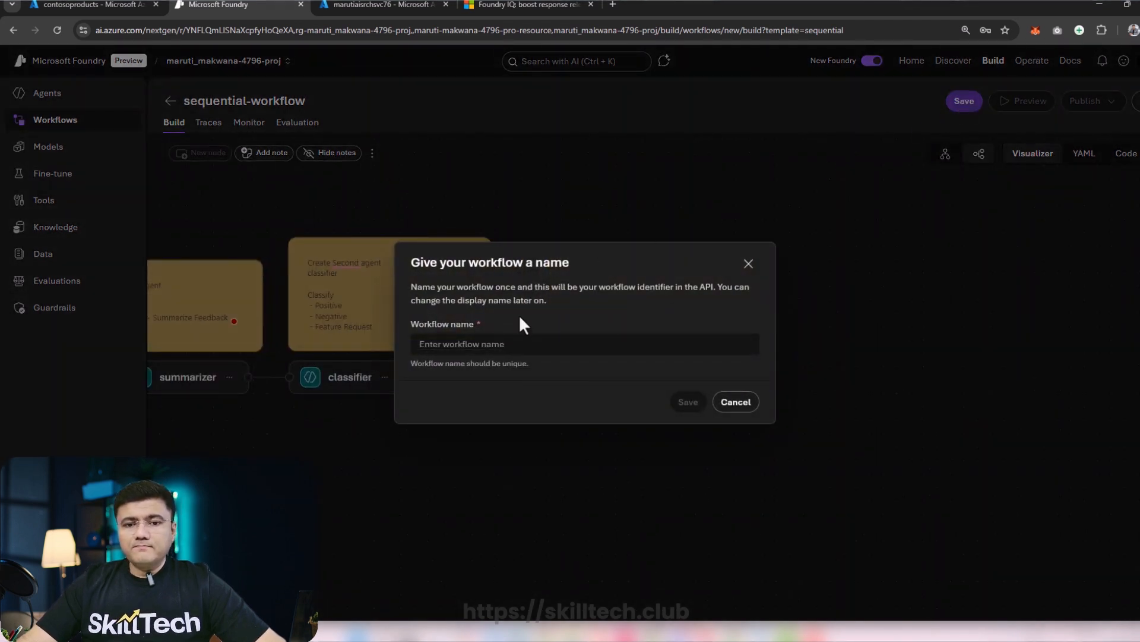
pyautogui.click(523, 345)
pyautogui.write('F')
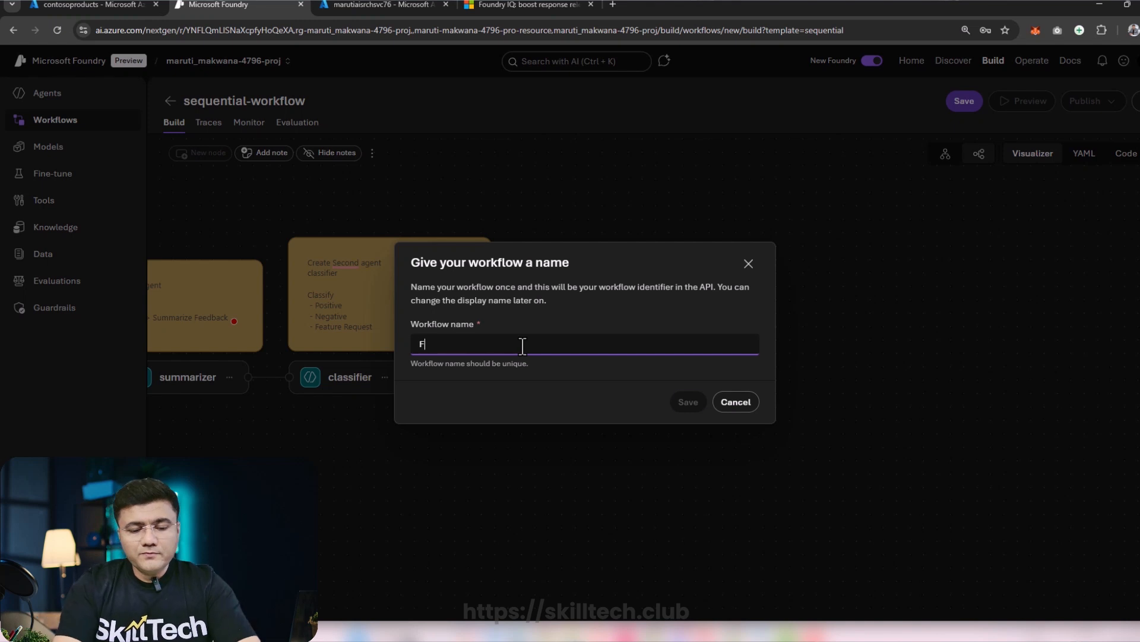
pyautogui.write('eedback')
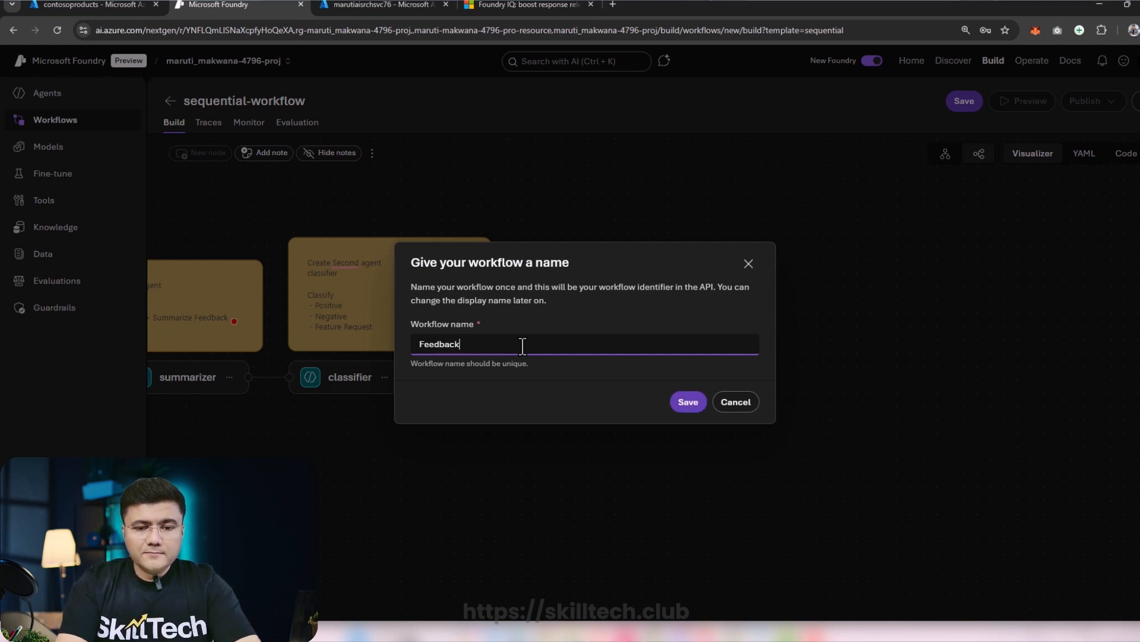
pyautogui.write('-review-')
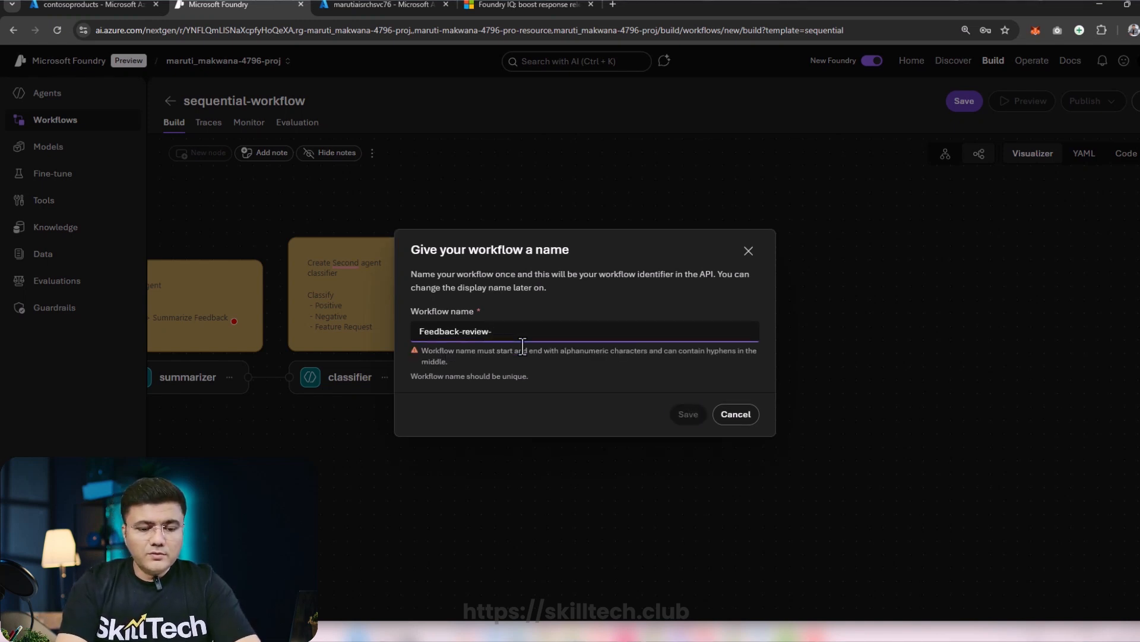
pyautogui.write('wf')
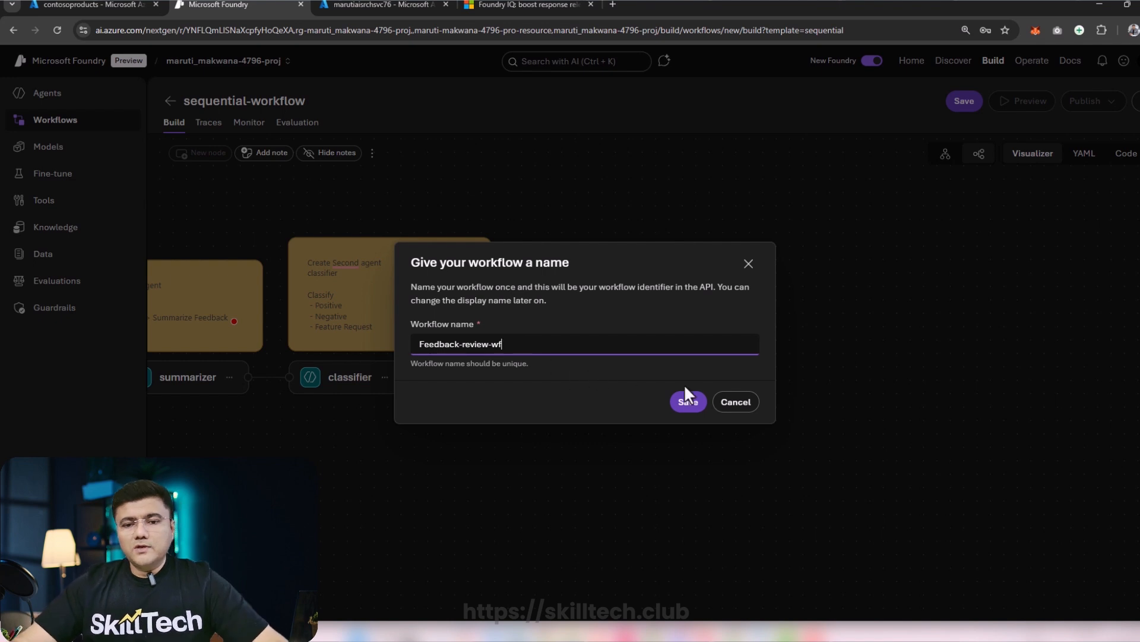
pyautogui.click(689, 403)
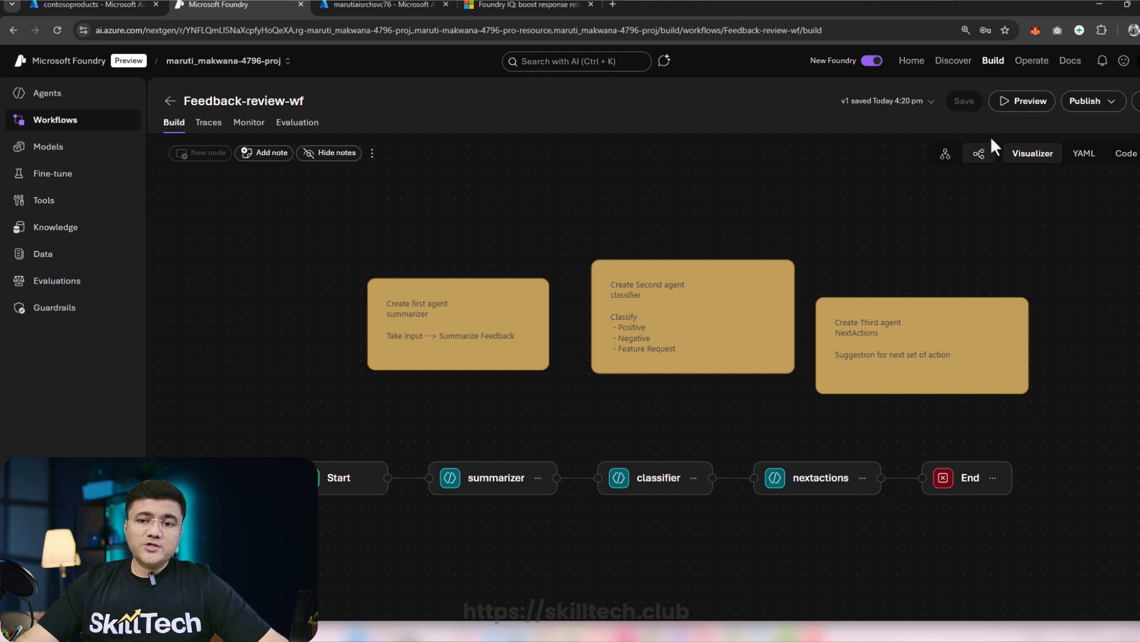
# - Preview the workflow with feedback praising the dashboard but asking for a dark mode option for late-night work, and review each agent's response
pyautogui.click(1018, 102)
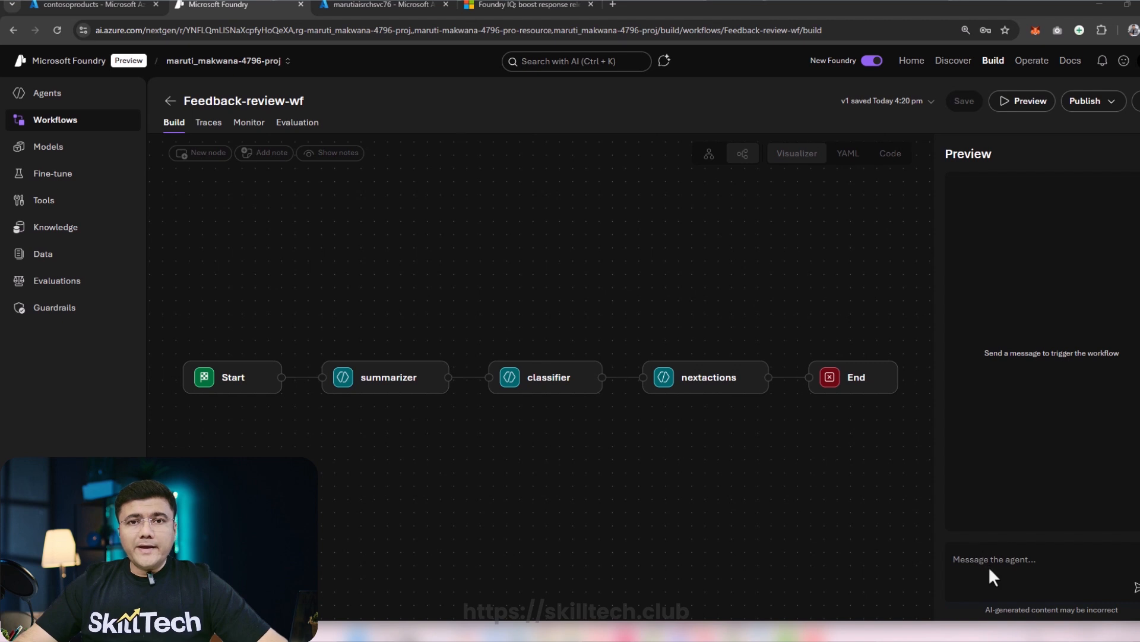
pyautogui.click(984, 567)
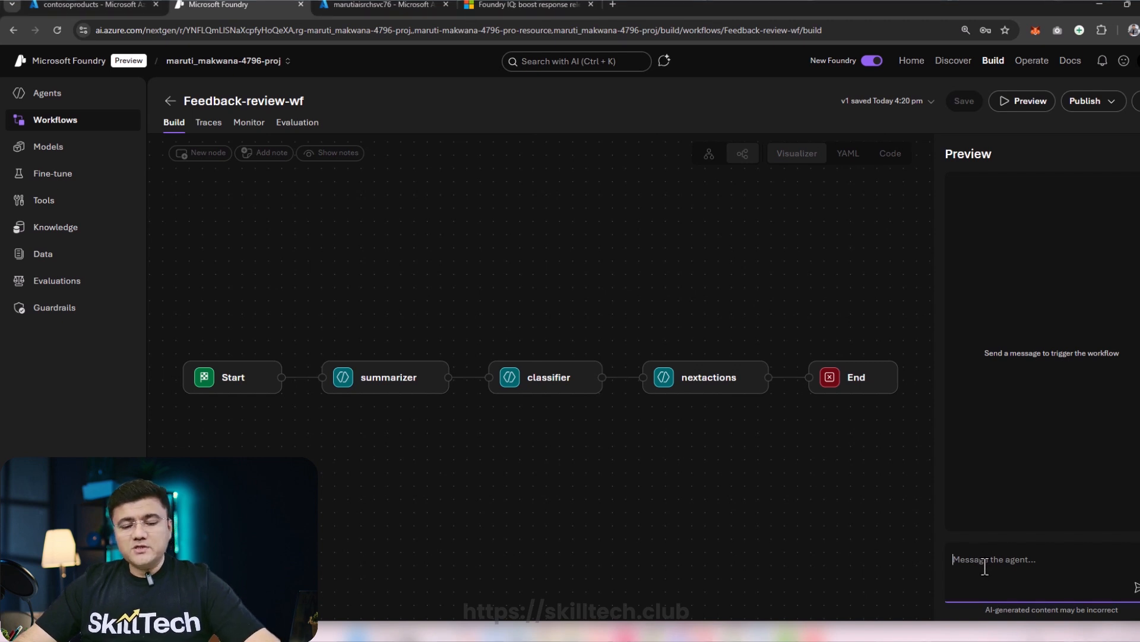
pyautogui.write("I use the dashboard every day to monitor metrics, and it works well overall. But when I'm working late at night, the bright screen is really harsh on my eyes. If you added a dark mode option, it would make the experience much more comfortable.")
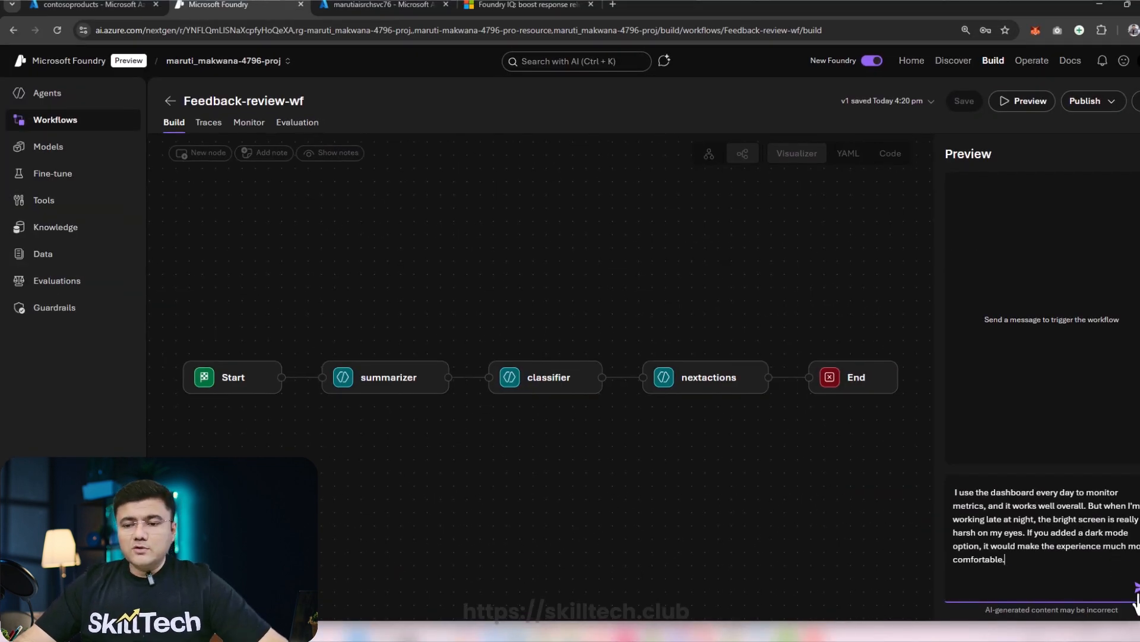
pyautogui.click(1109, 524)
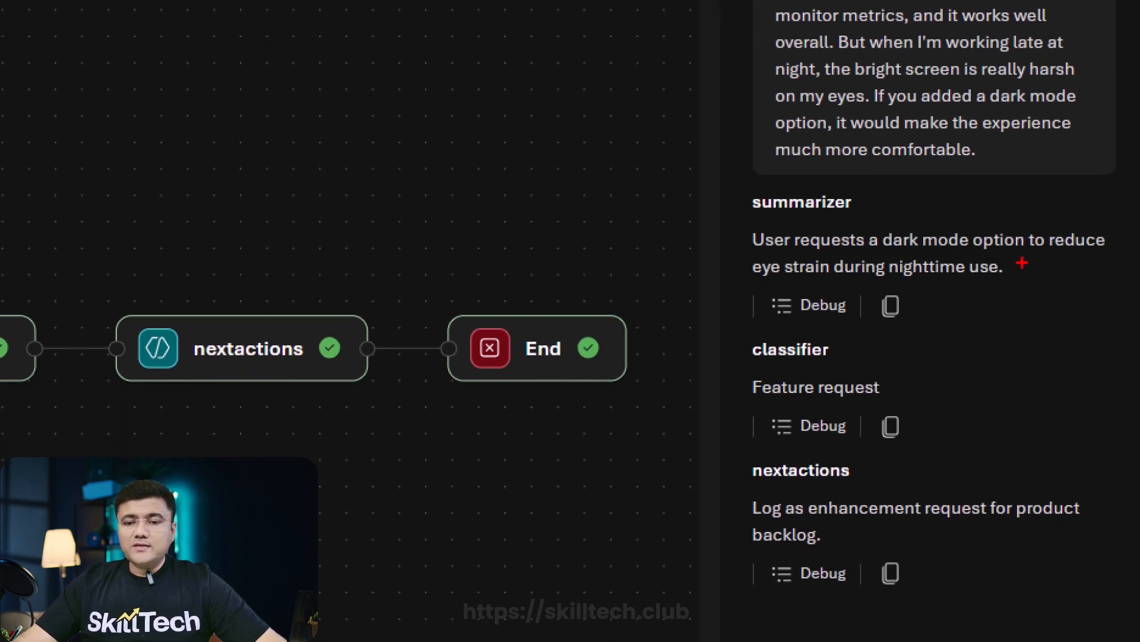
pyautogui.moveTo(892, 388); pyautogui.dragTo(957, 360)
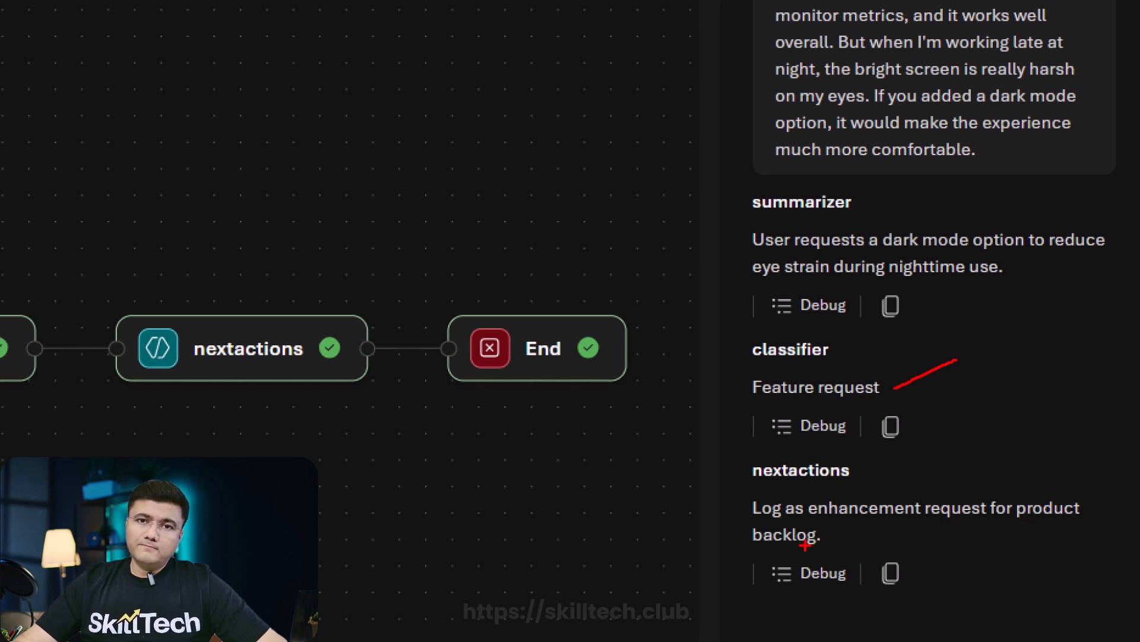
pyautogui.press('Escape')
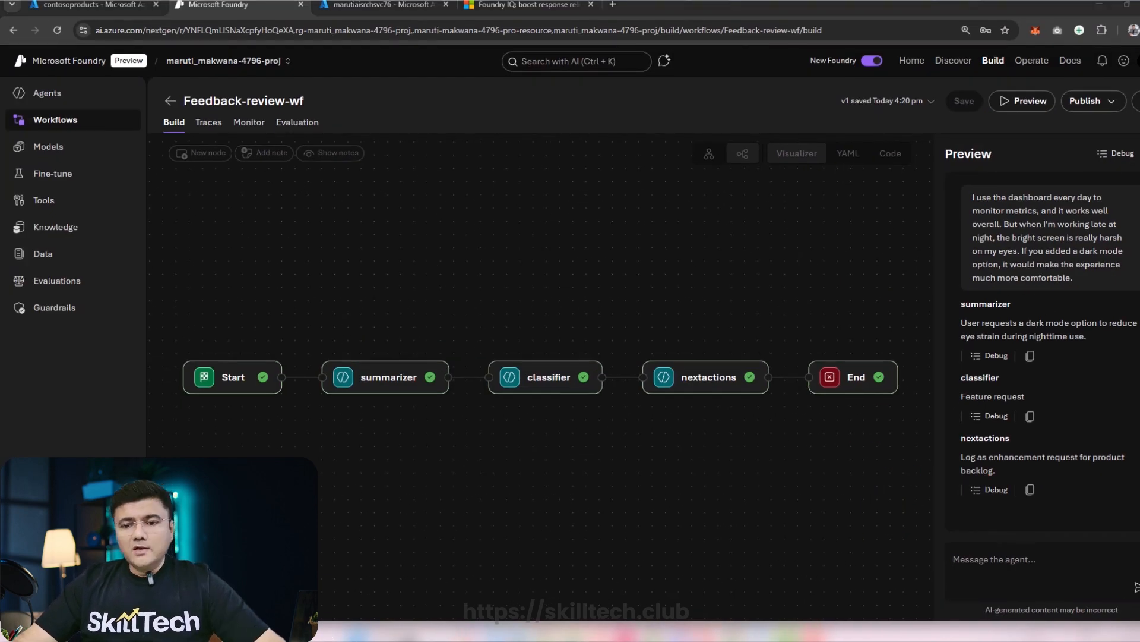
# - Run the preview again with feedback praising customer support's immediate, polite and professional fix of an account access issue
pyautogui.click(998, 564)
pyautogui.write("I reached out to your customer support yesterday because I couldn't access my account. The representative responded almost immediately, was polite and professional, and fixed the issue within minutes. Honestly, it was one of the best support experiences I've ever had.")
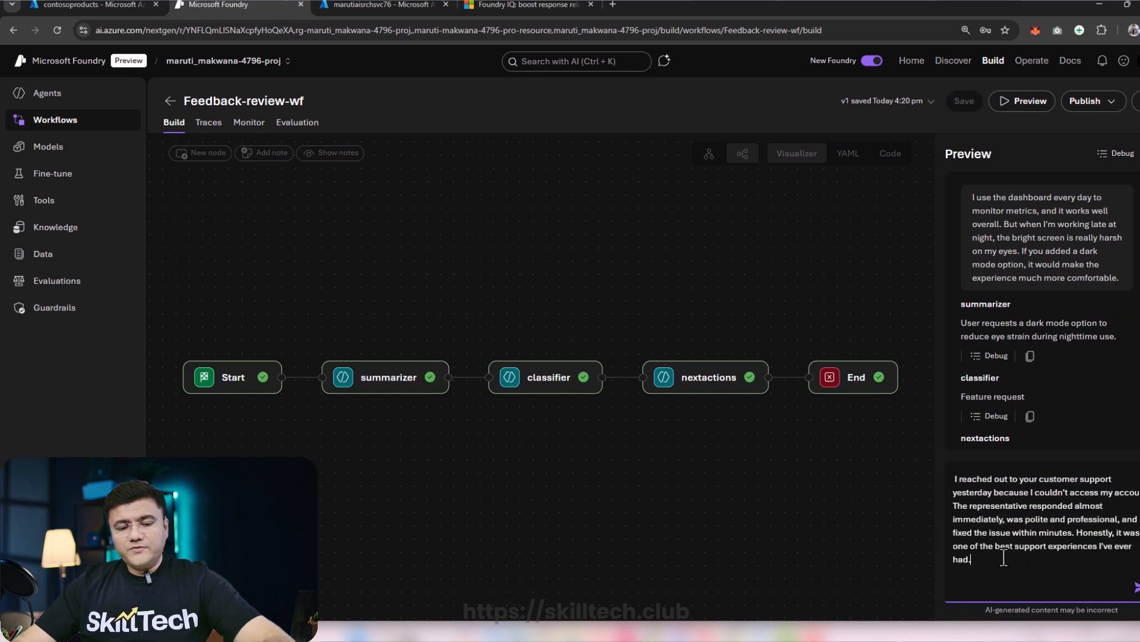
pyautogui.hotkey('ctrl', '1')
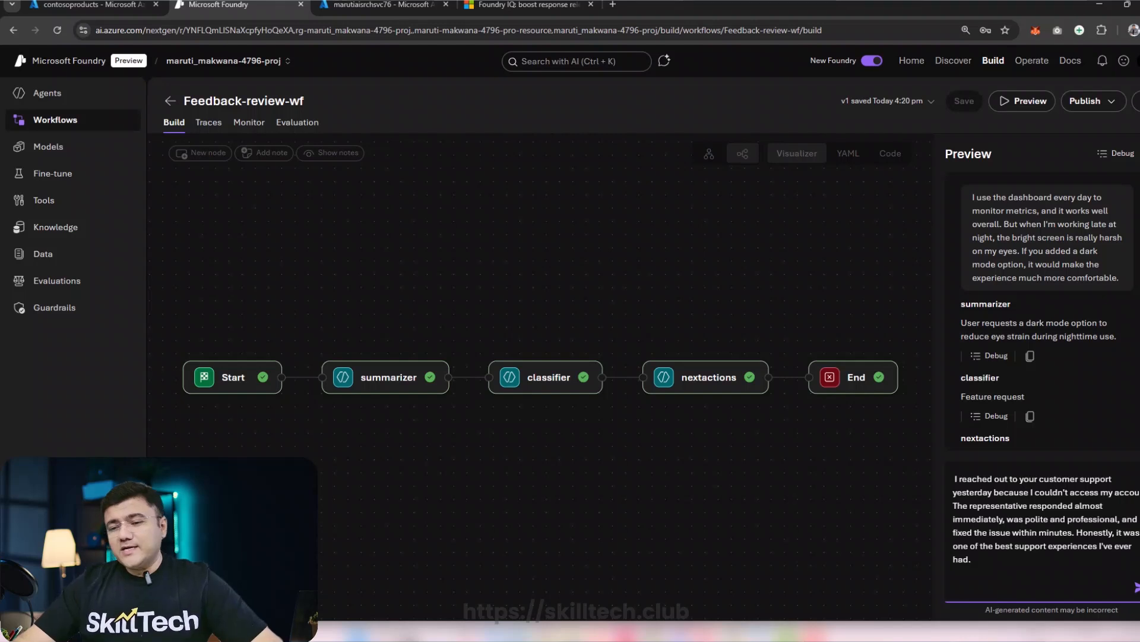
pyautogui.click(1134, 591)
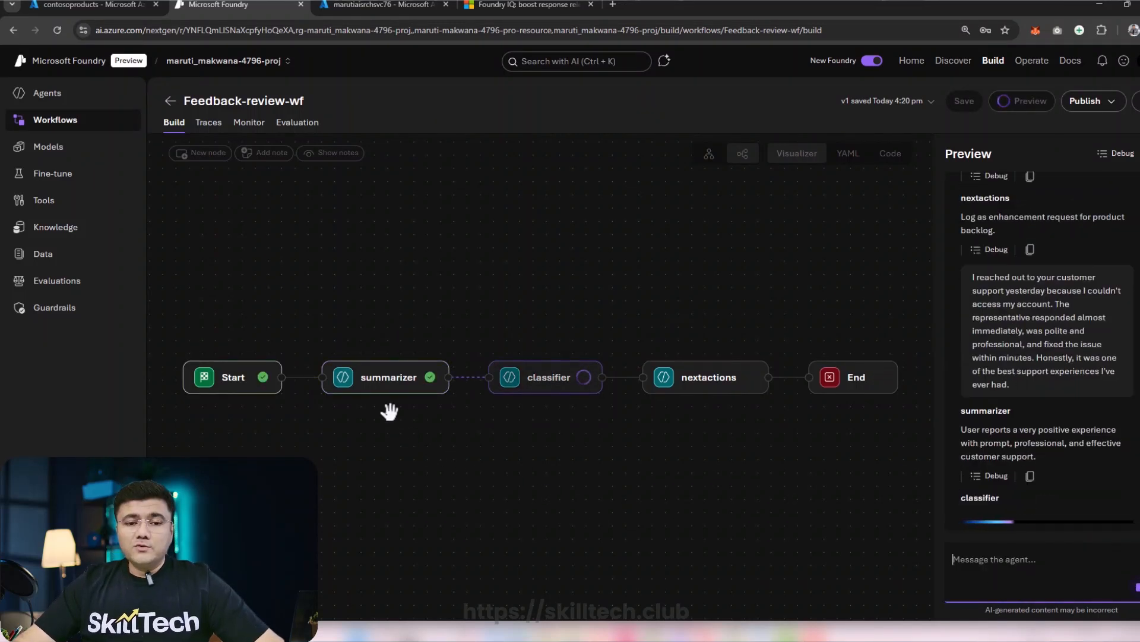